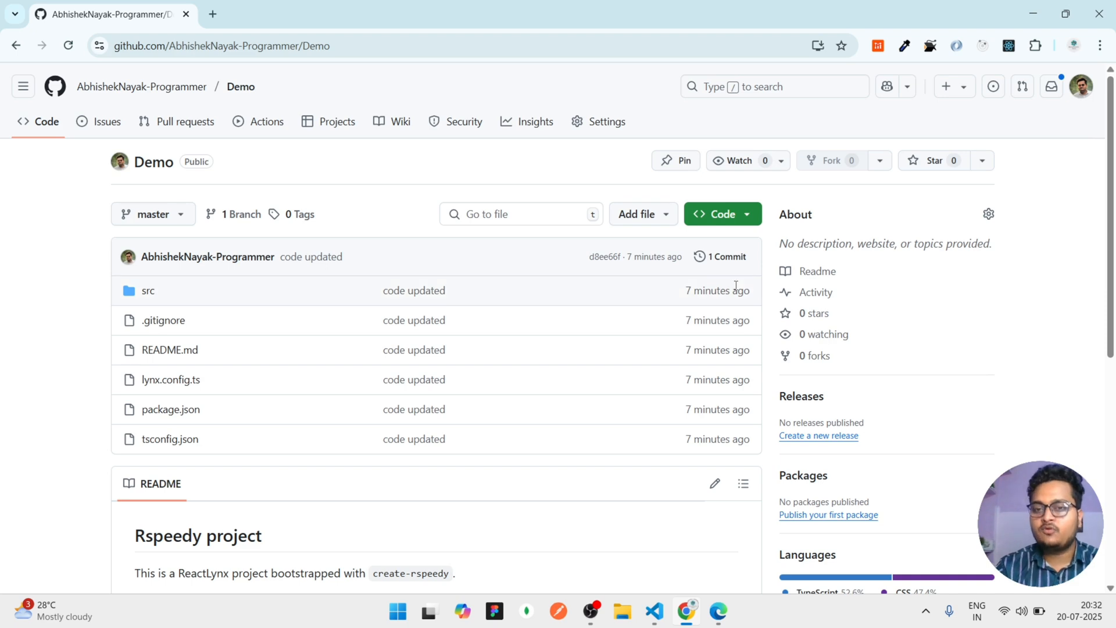
Step: Switch to Edge, browse the YouTube channel's home page and its Master Git & GitHub playlist, and return to the Demo repository in Chrome
click(718, 611)
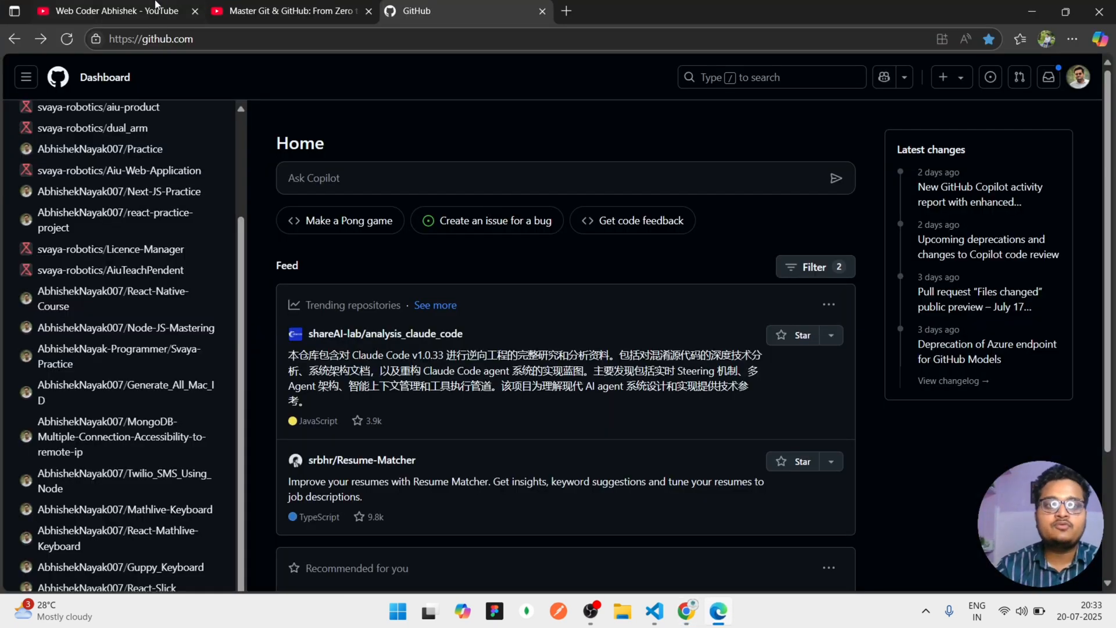
click(155, 5)
scroll(999, 222, down, 3)
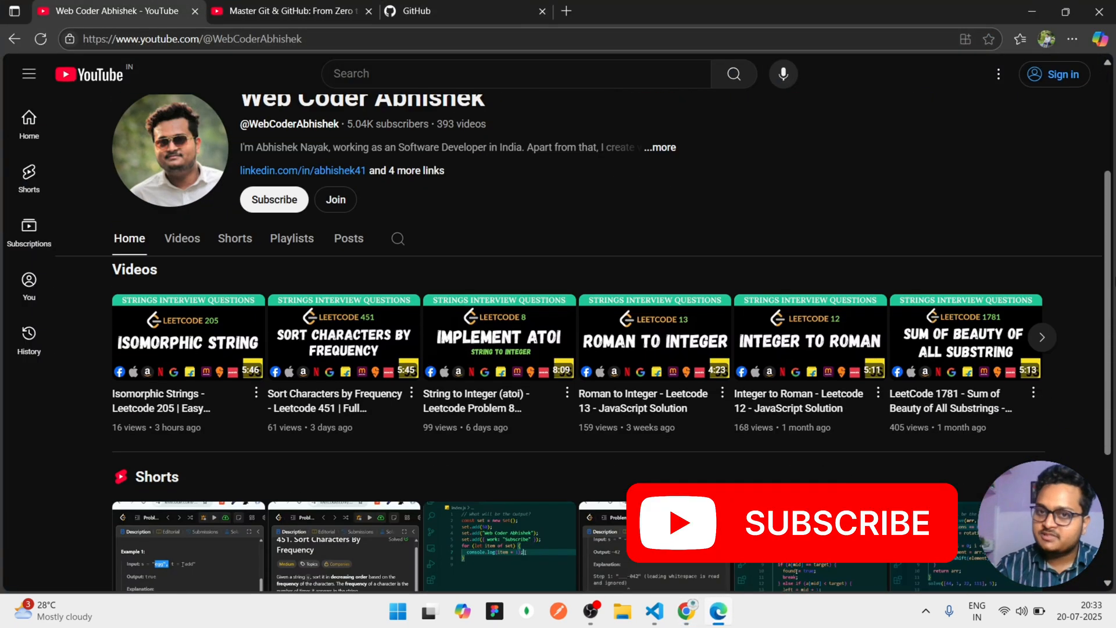
scroll(581, 343, up, 3)
click(330, 5)
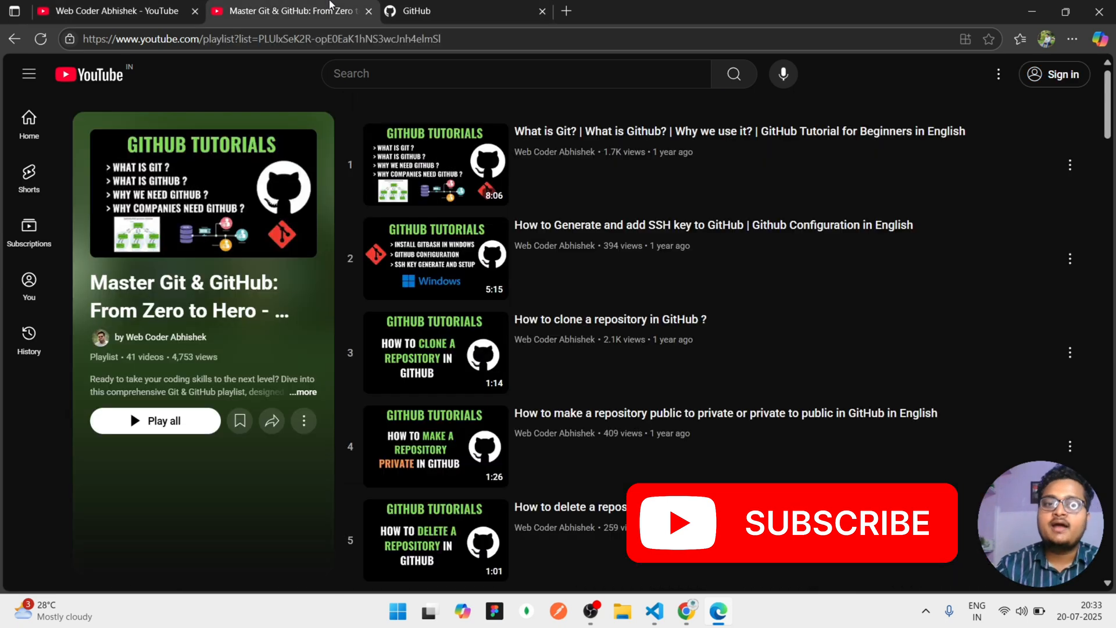
scroll(432, 369, down, 15)
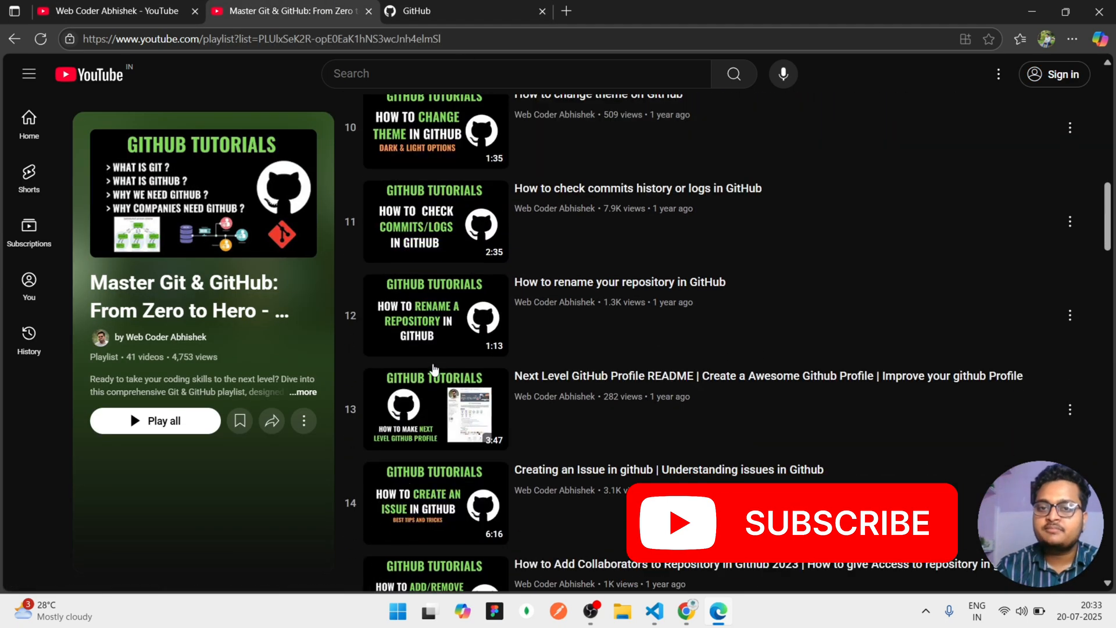
scroll(435, 370, down, 20)
scroll(435, 370, up, 20)
scroll(433, 371, down, 20)
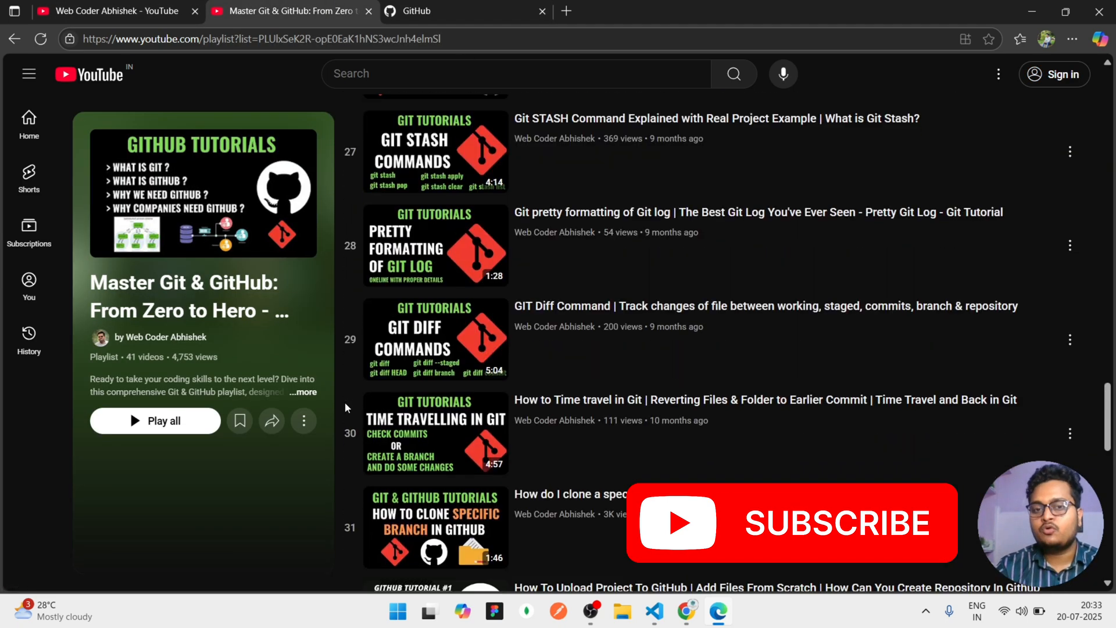
scroll(346, 408, down, 8)
scroll(346, 408, up, 20)
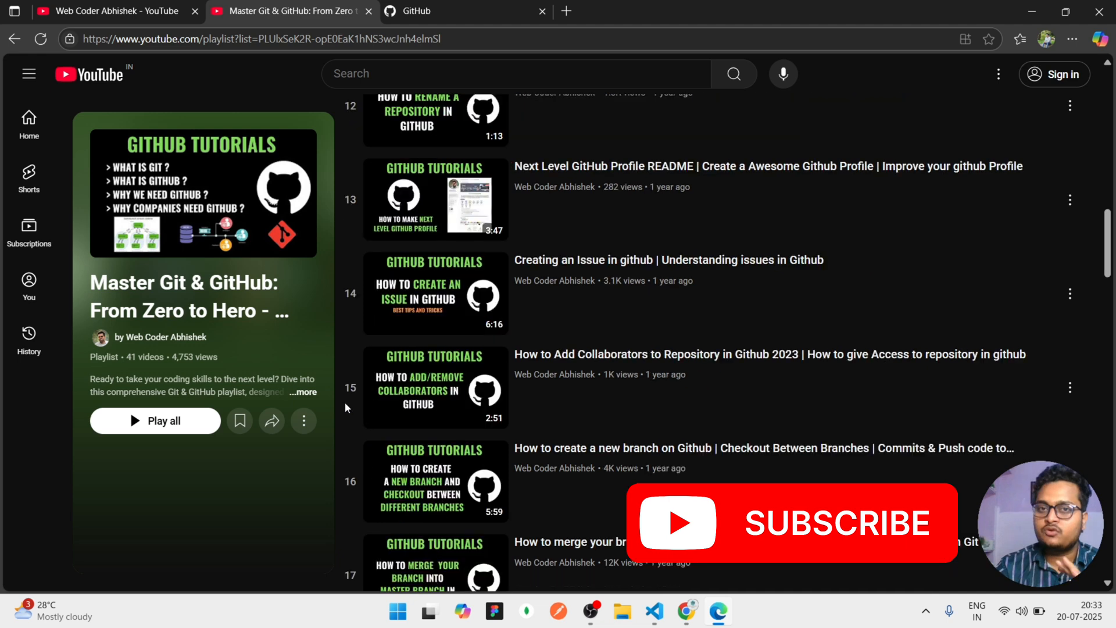
scroll(346, 408, up, 18)
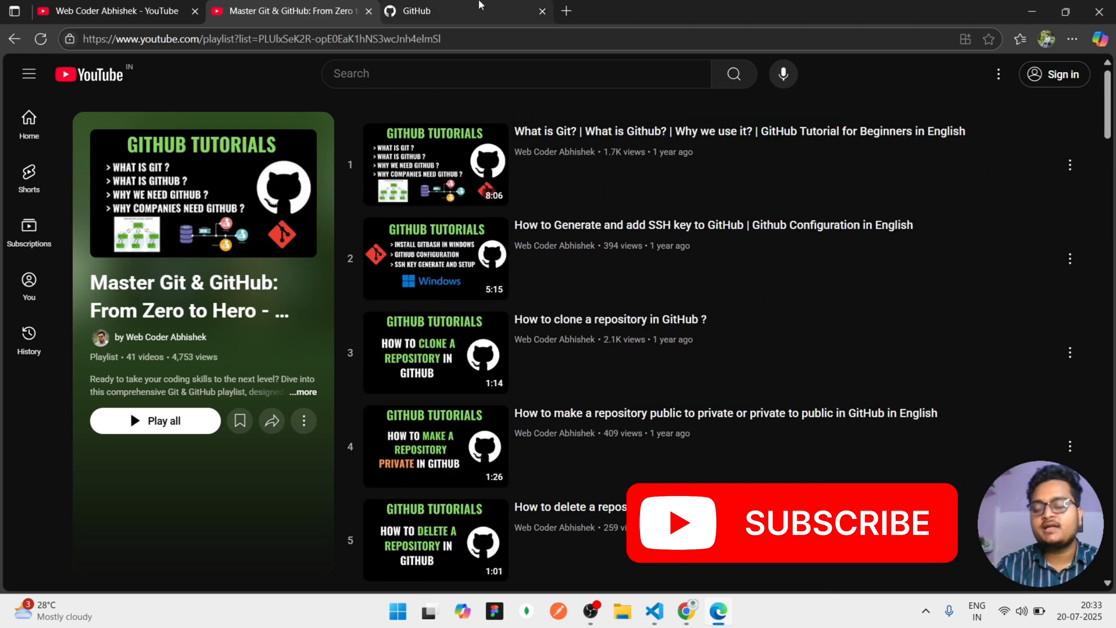
click(1032, 11)
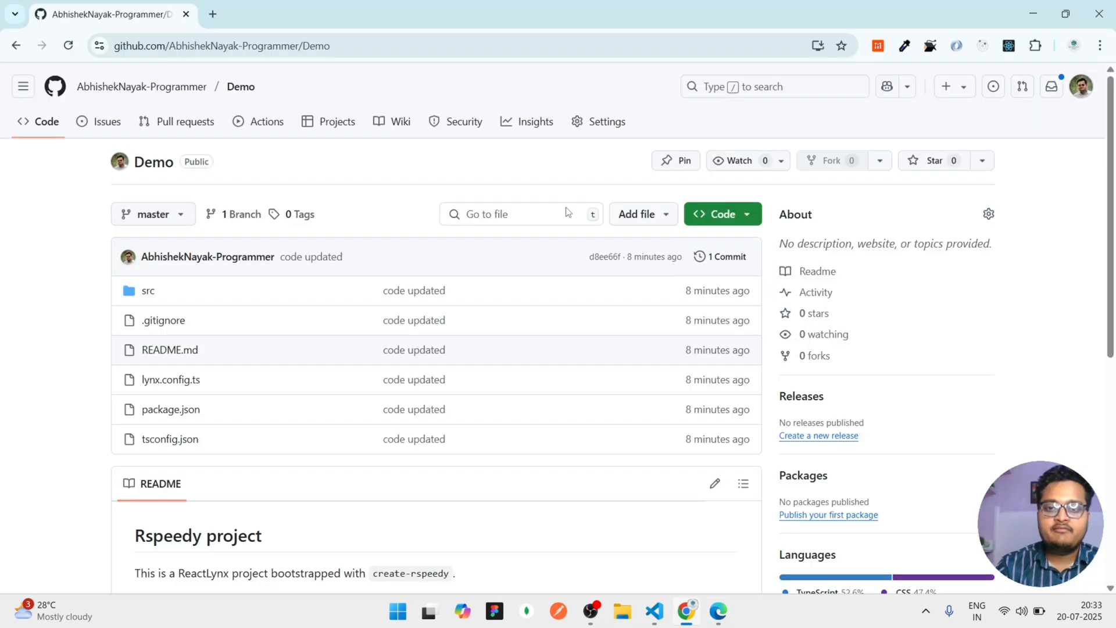
Step: Open the collaborators page in the Demo repository's settings
click(604, 120)
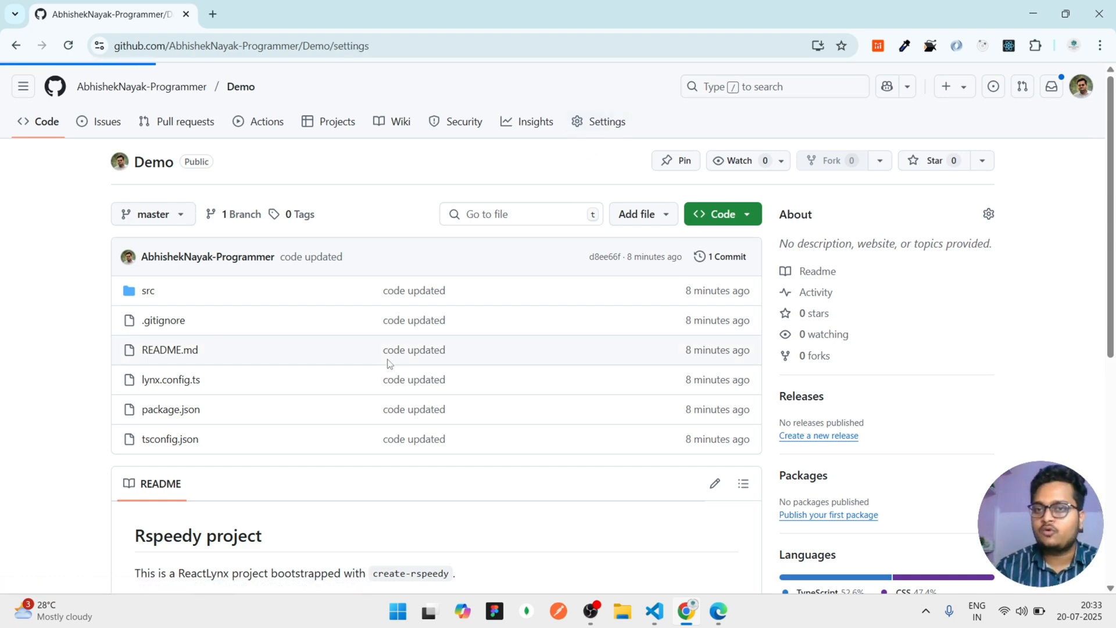
scroll(395, 364, down, 1)
scroll(400, 388, down, 7)
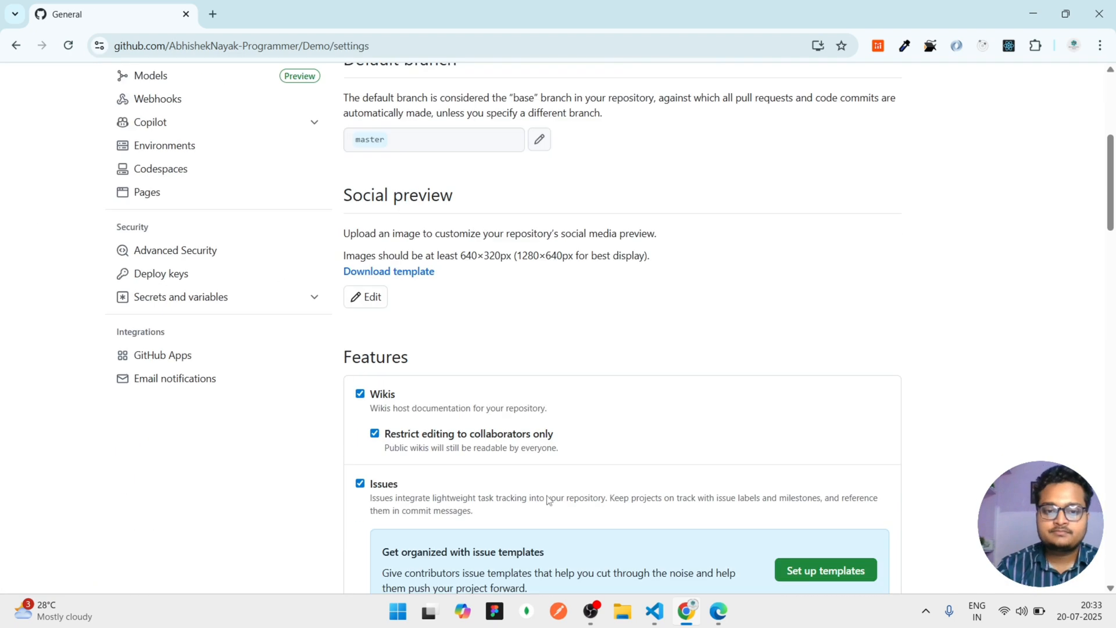
scroll(204, 279, up, 6)
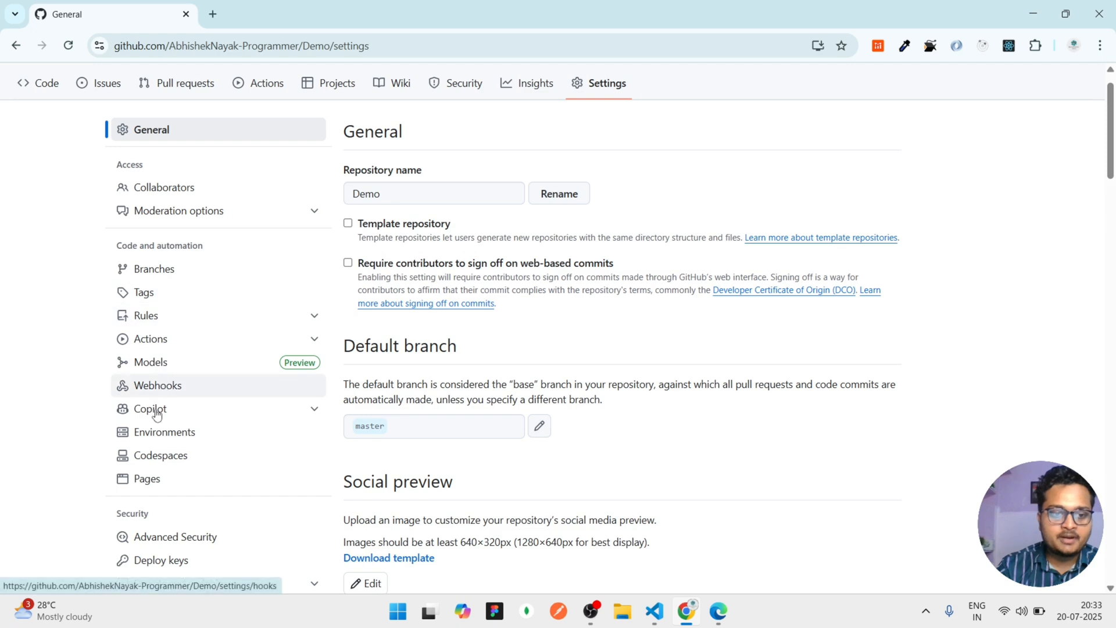
scroll(172, 459, down, 3)
scroll(201, 204, up, 4)
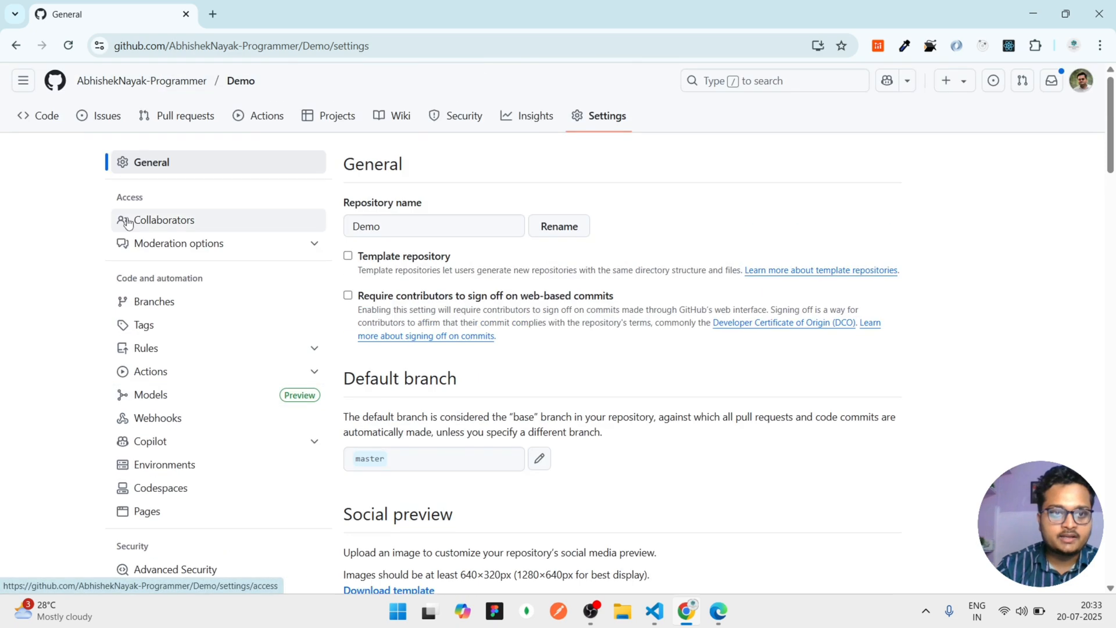
click(200, 226)
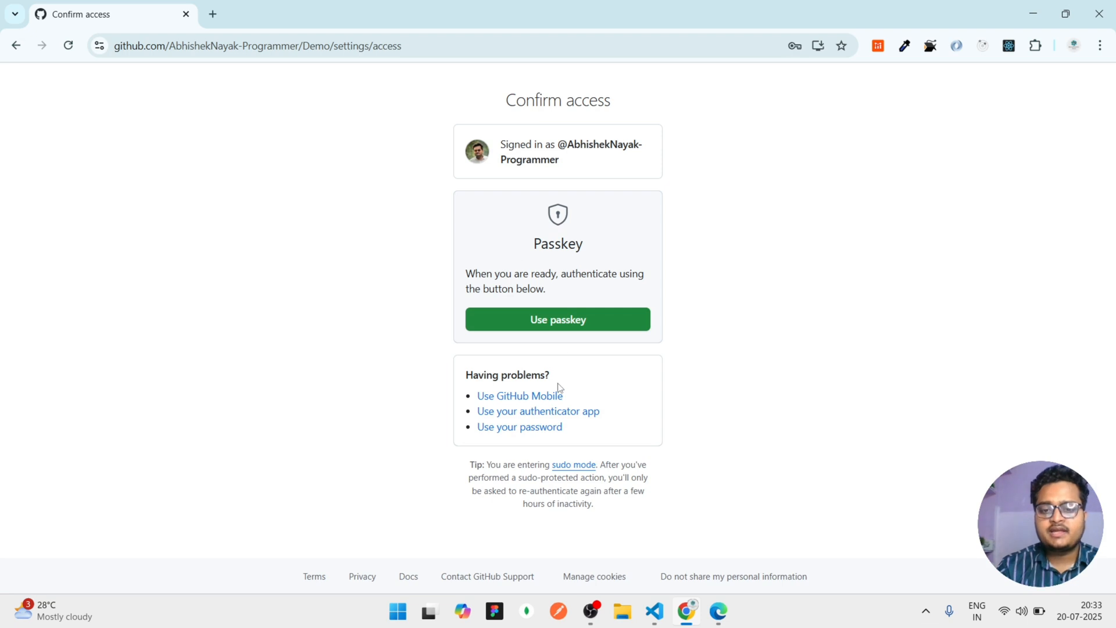
Step: Choose password authentication instead of the passkey and confirm access with the account password
click(531, 432)
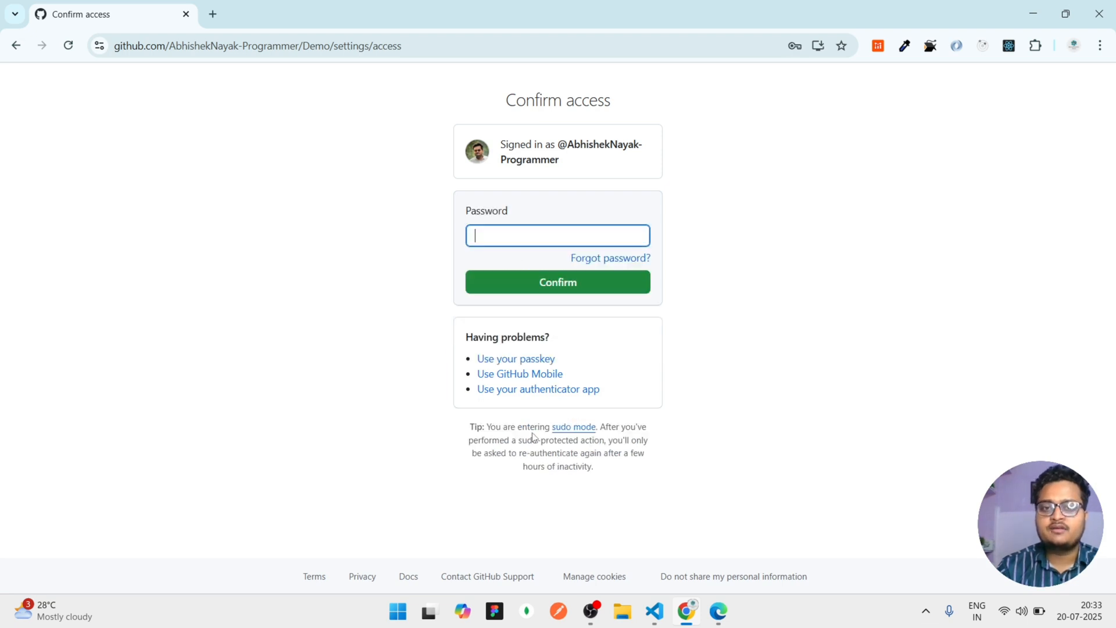
click(528, 231)
click(553, 269)
click(564, 285)
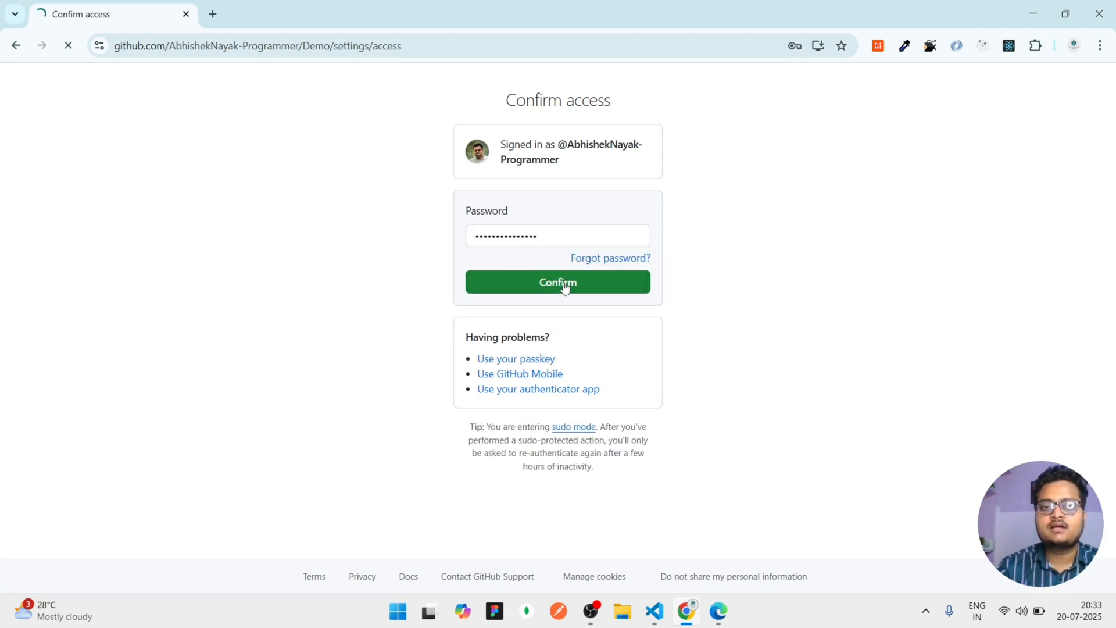
Step: Find the second GitHub account by its username and invite it as a collaborator to the Demo repository
scroll(608, 451, down, 3)
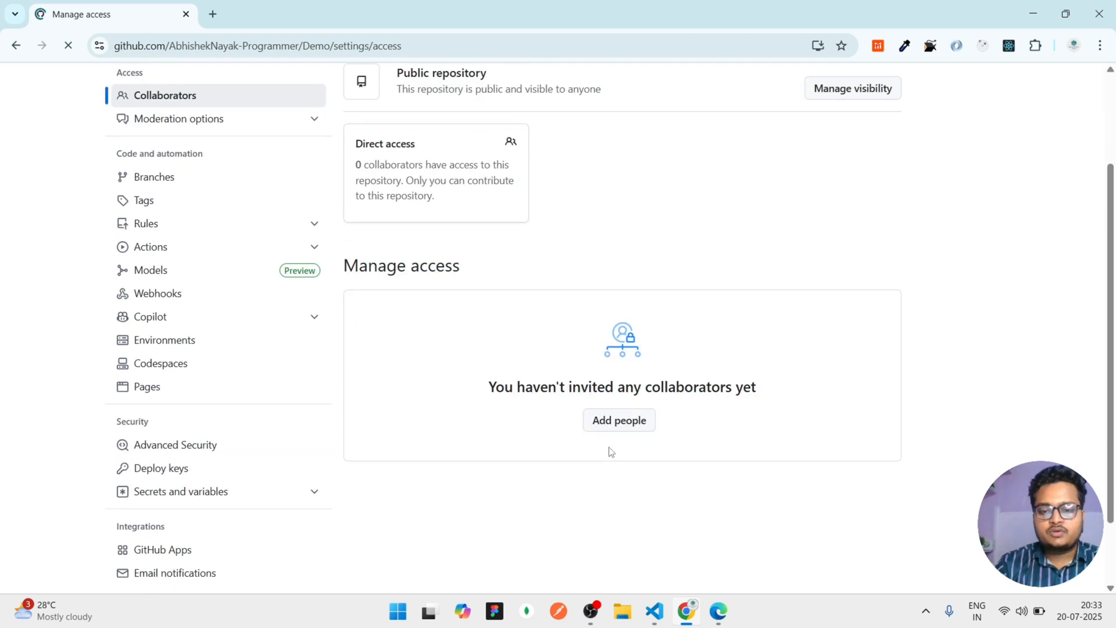
click(616, 381)
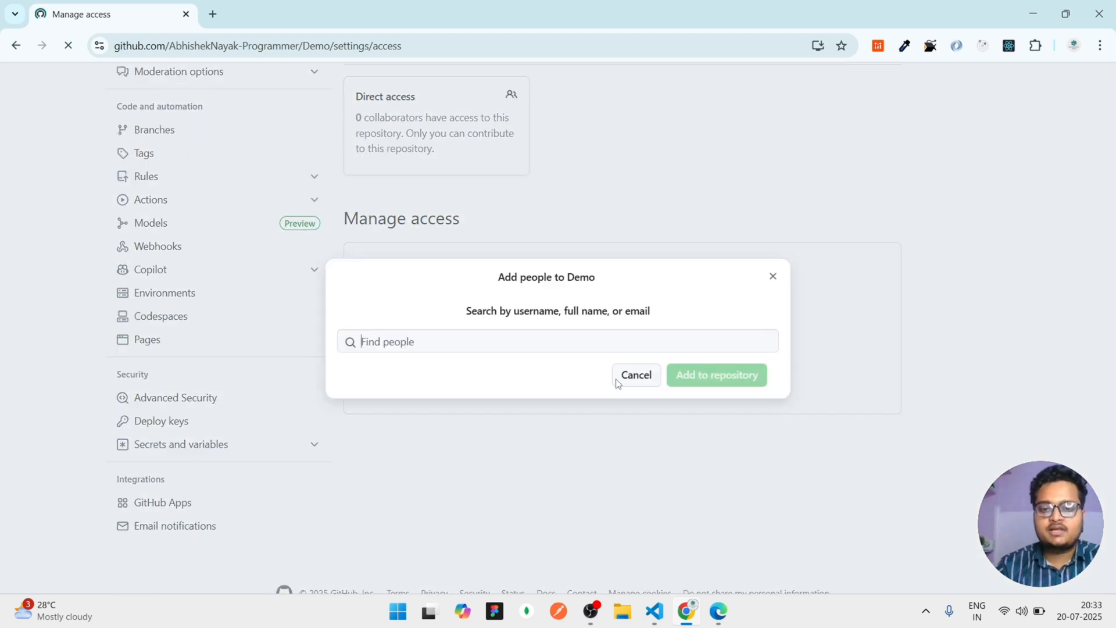
text(Abhishek)
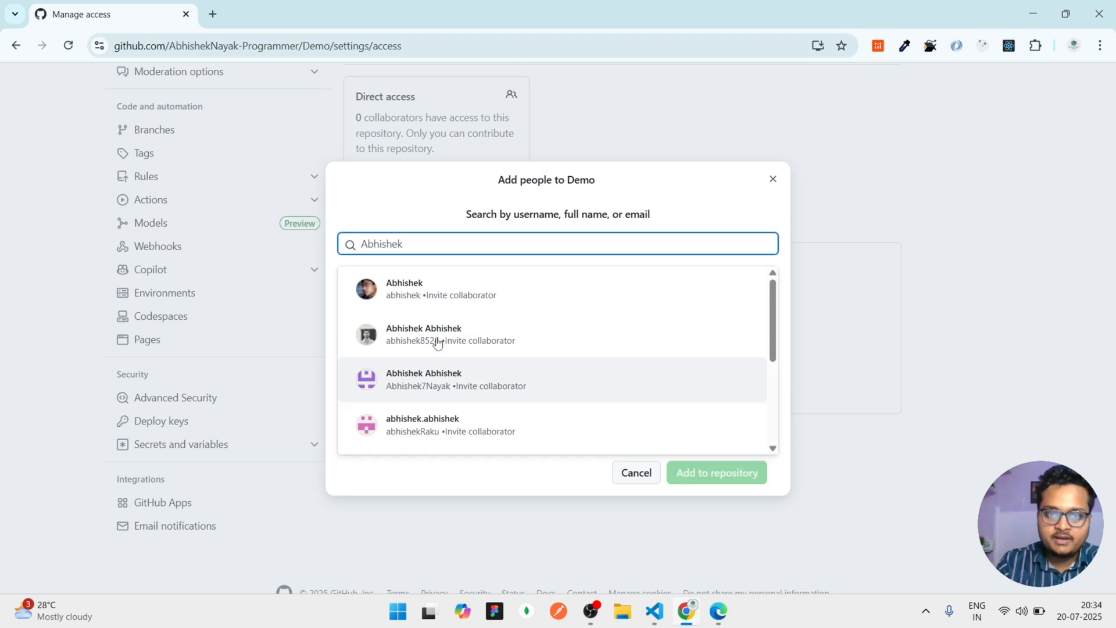
text(Nayak)
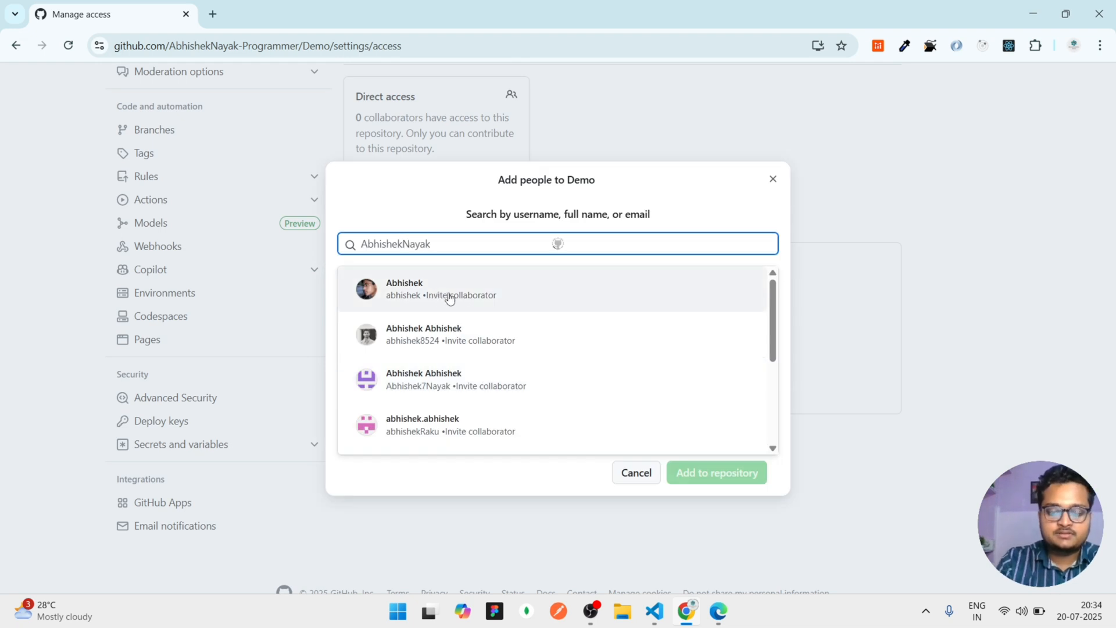
text(007)
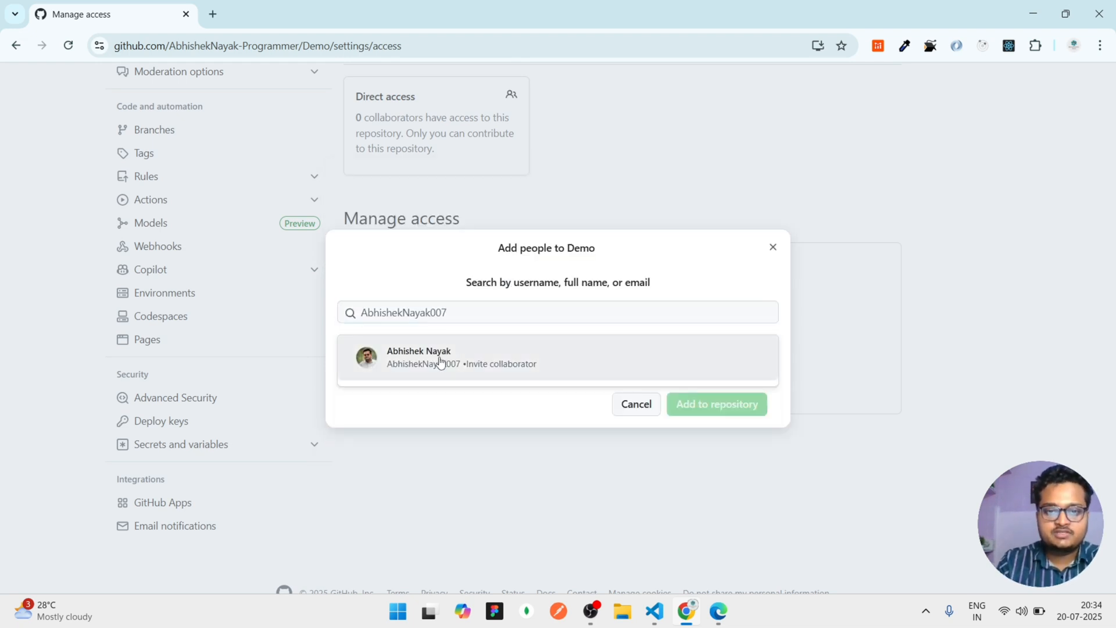
click(440, 357)
click(711, 385)
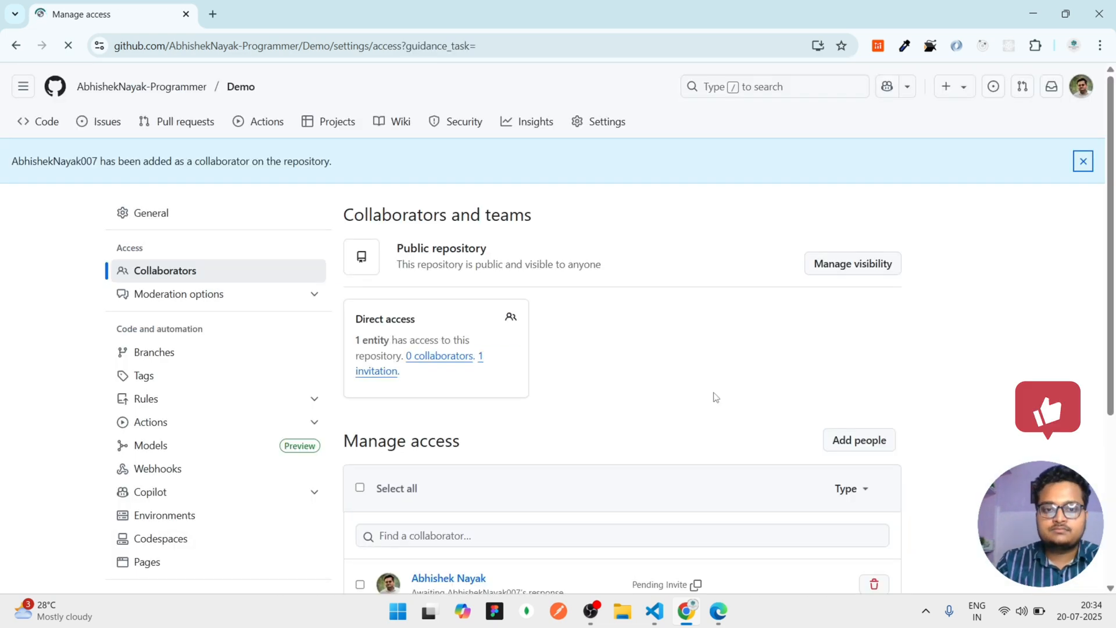
scroll(426, 341, down, 4)
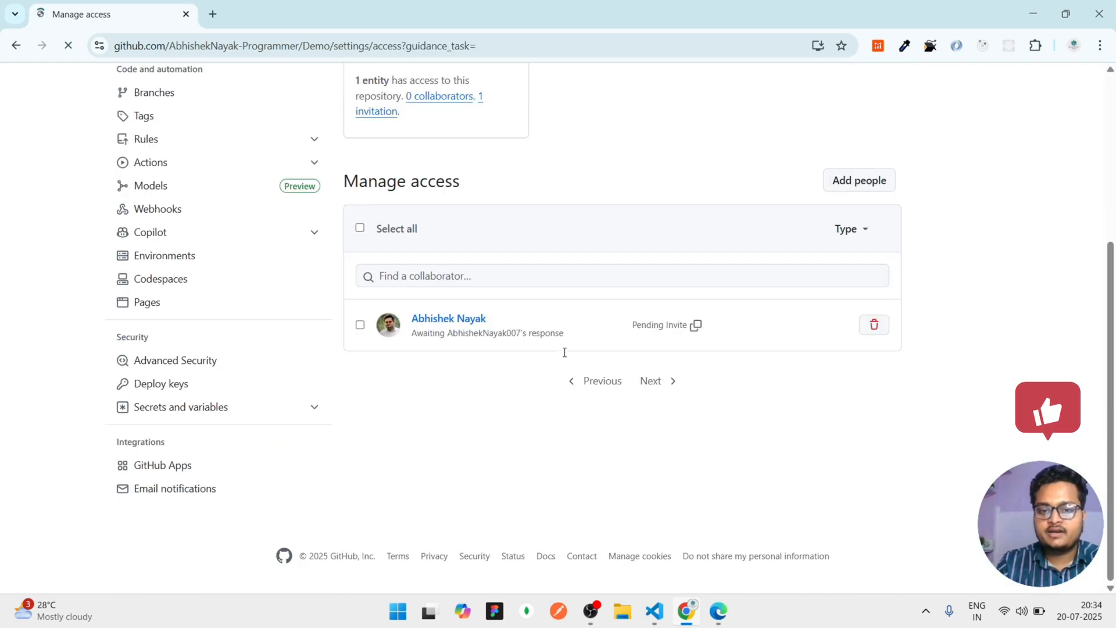
Step: Switch to Edge, open the Demo repository invitation from the second account's GitHub notifications and accept it
click(717, 625)
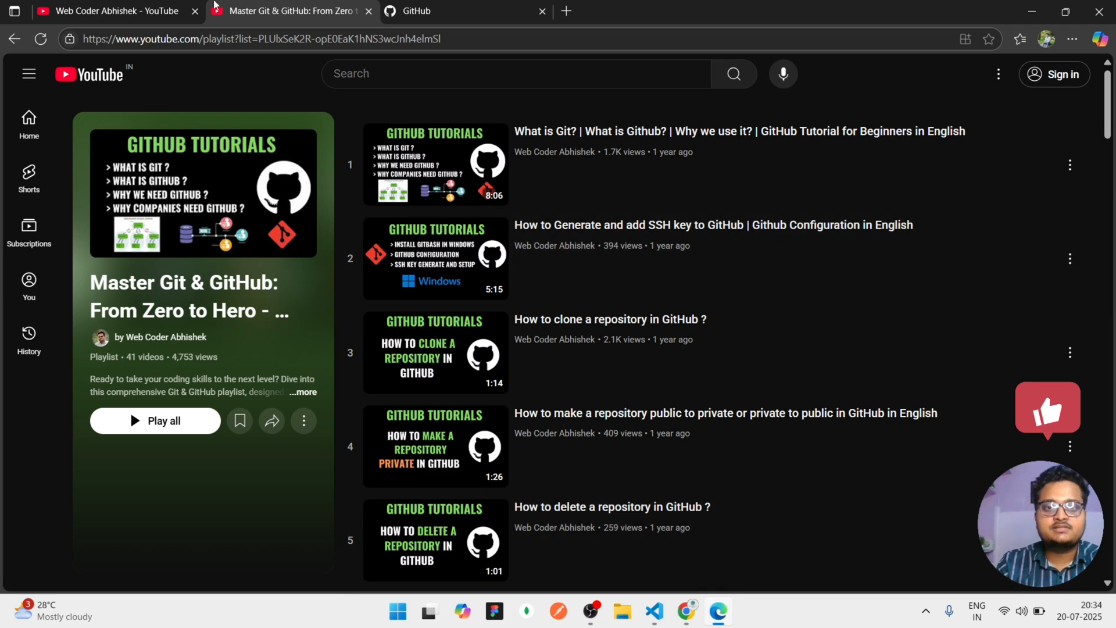
click(517, 6)
key(ctrl+r)
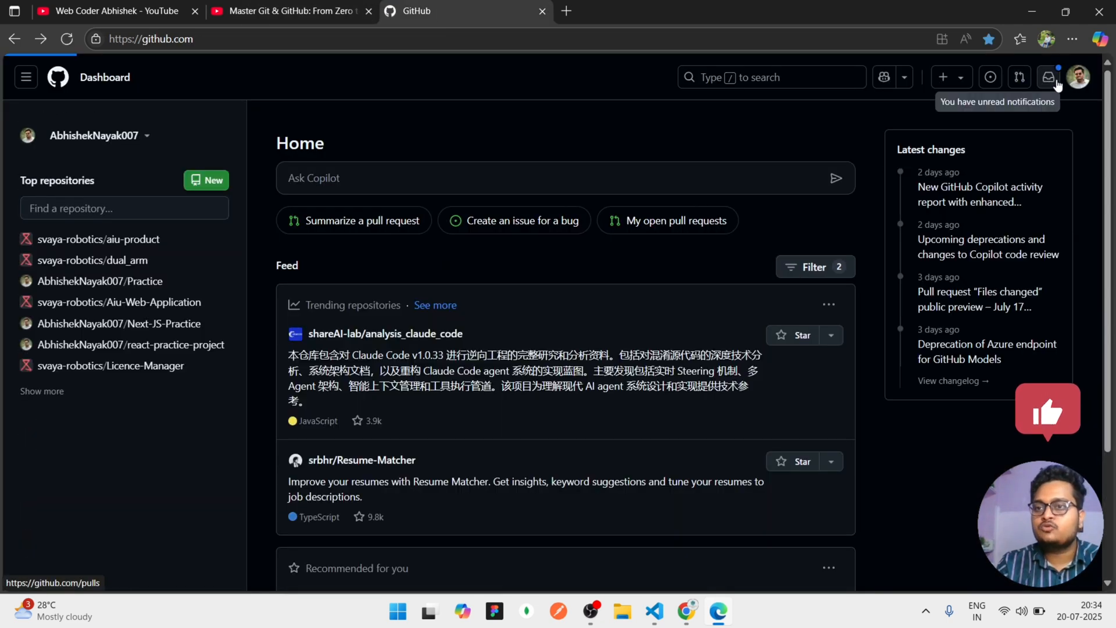
click(1053, 84)
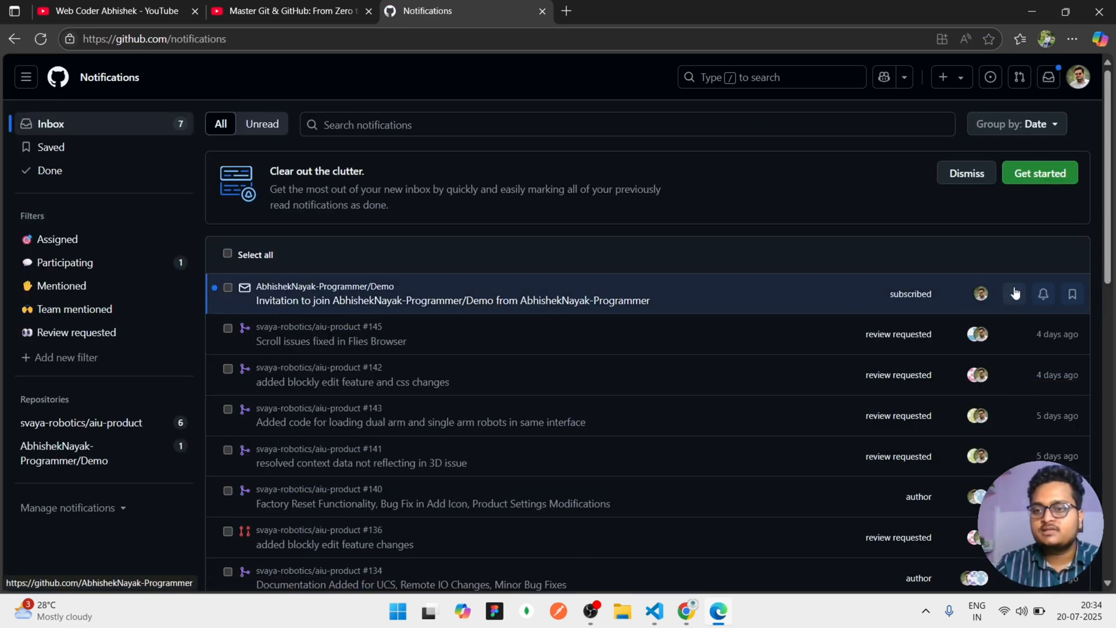
click(632, 300)
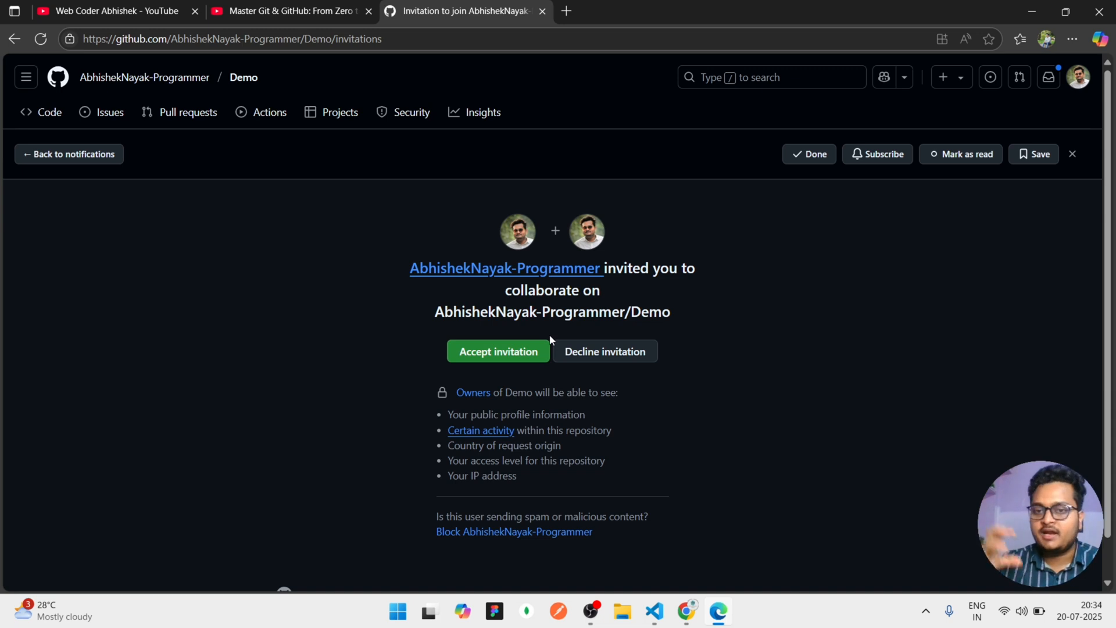
click(503, 363)
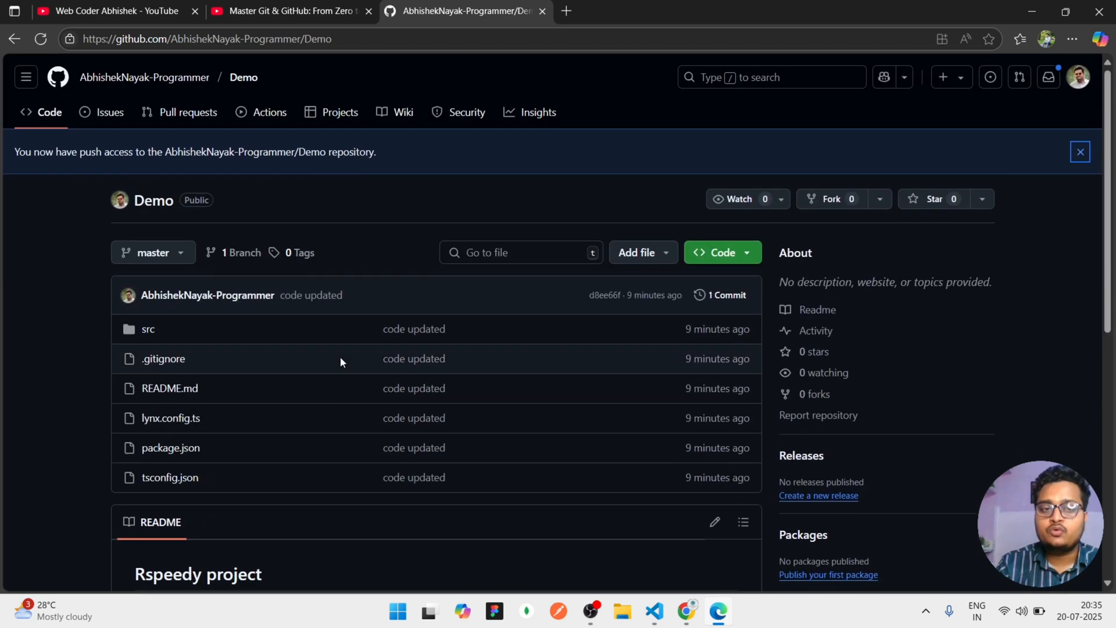
Step: Create a new branch named Abc from master in the Demo repository and return to the repository's main page
key(F5)
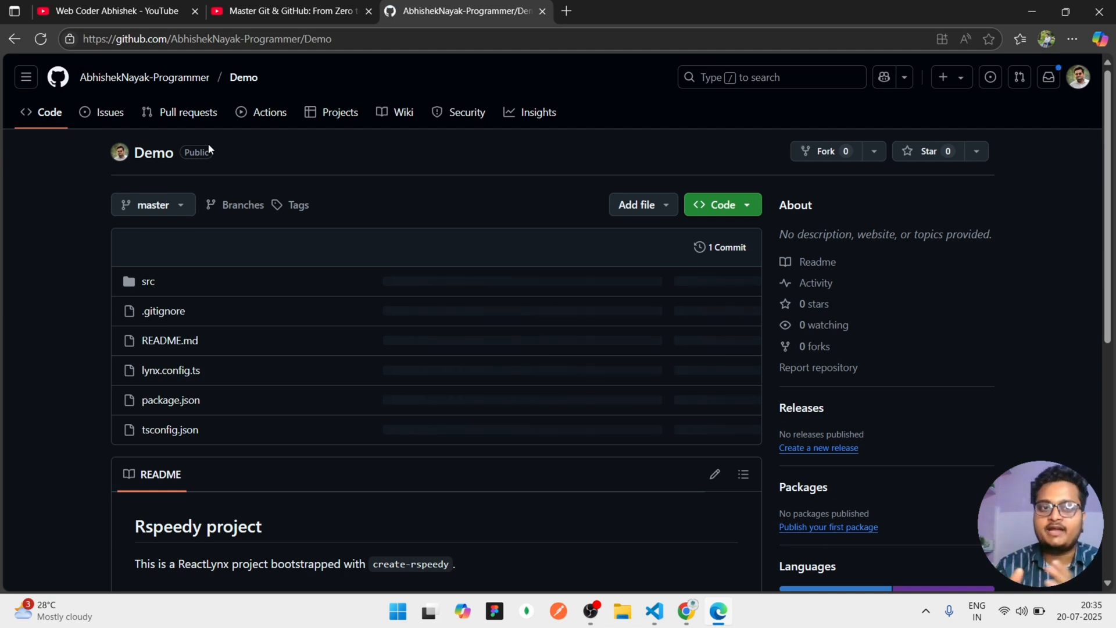
click(156, 204)
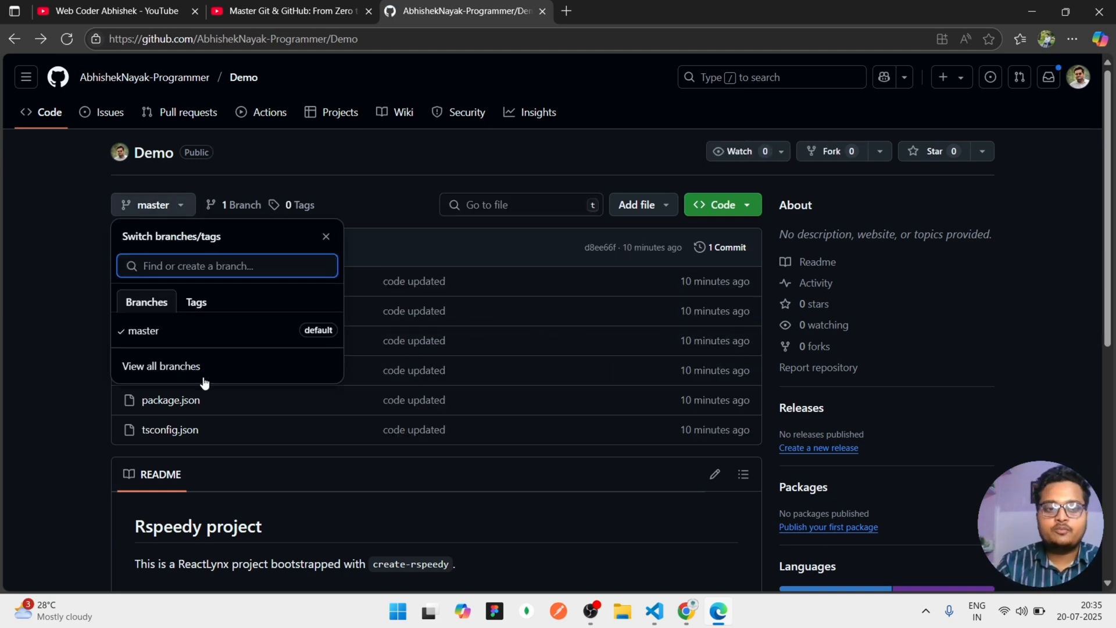
click(172, 366)
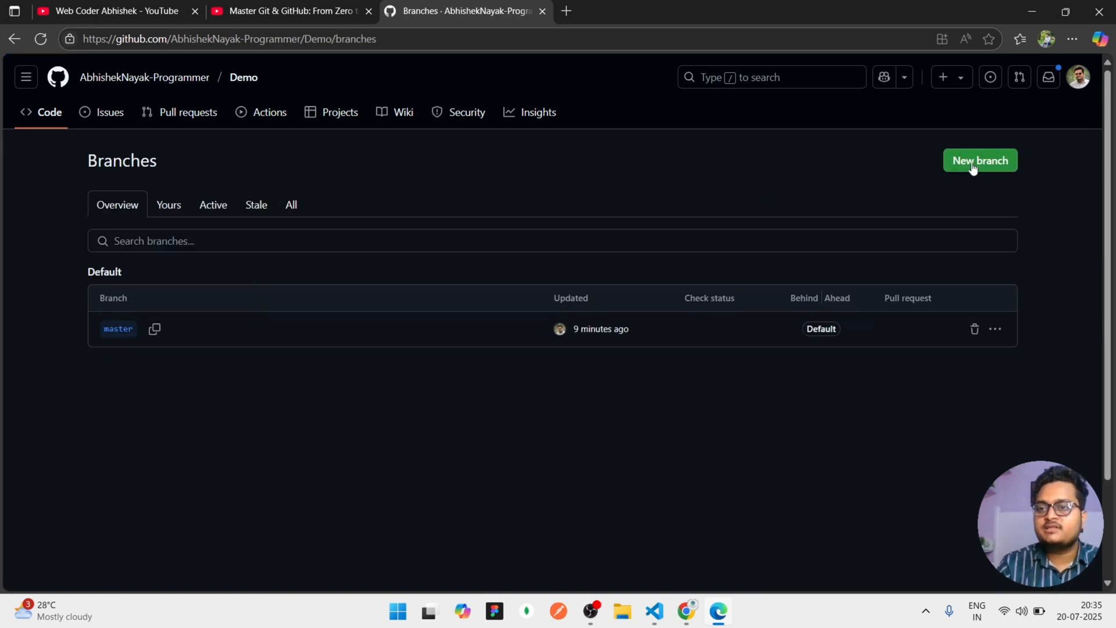
click(972, 167)
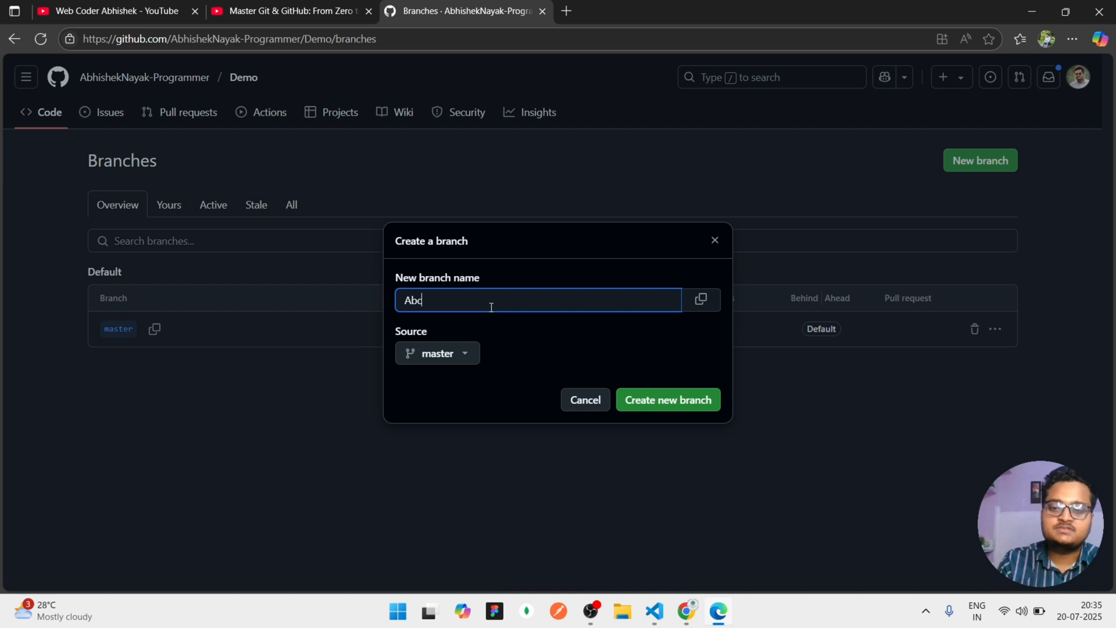
click(660, 399)
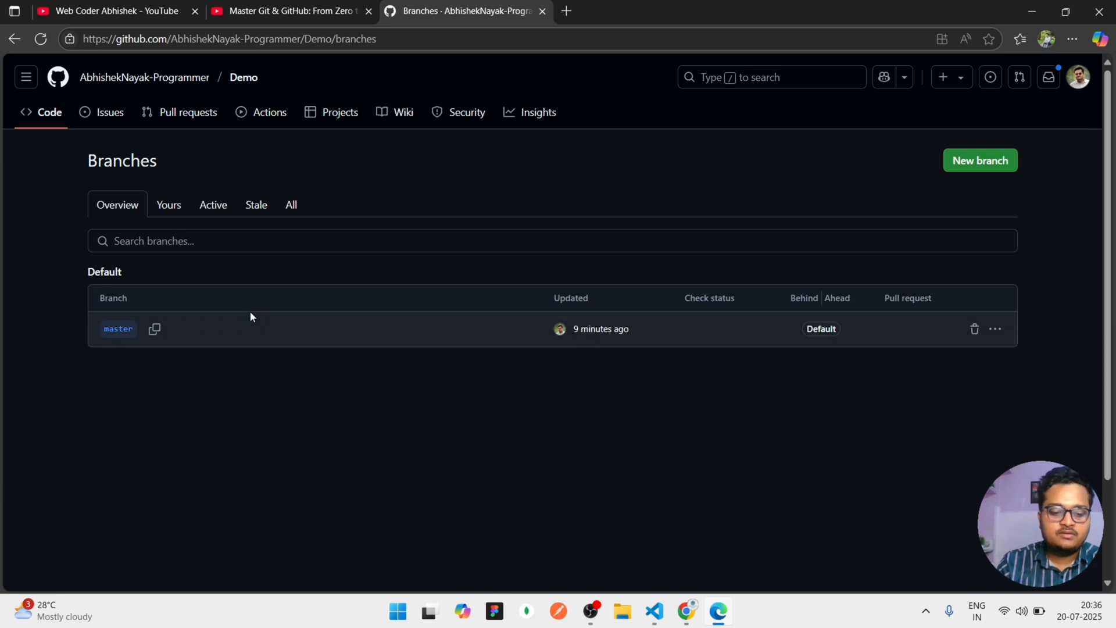
key(ctrl+r)
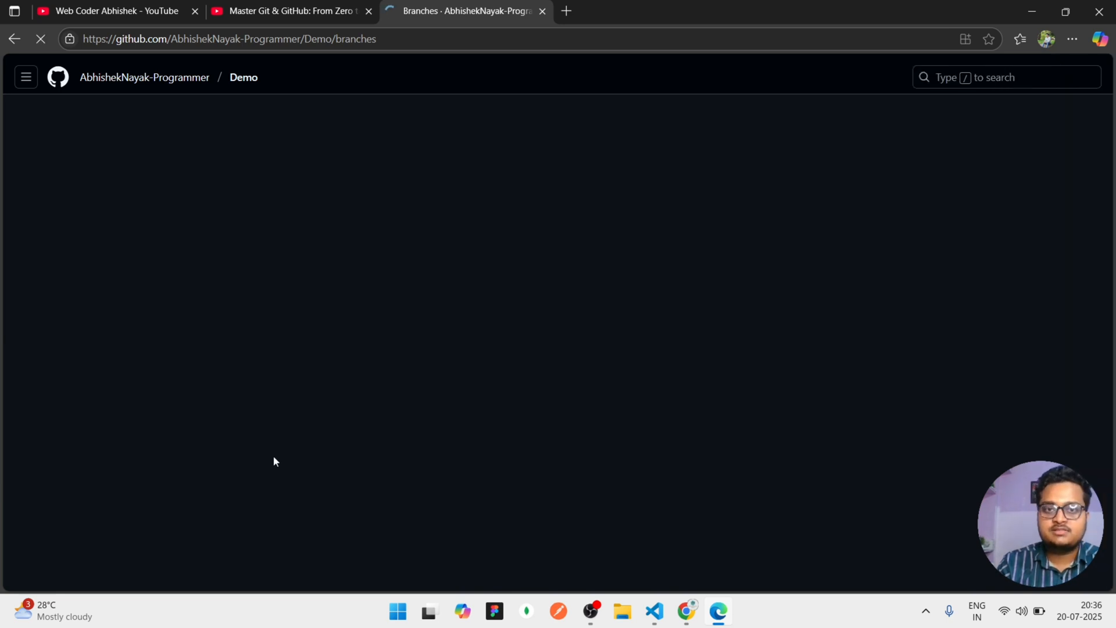
scroll(169, 464, down, 2)
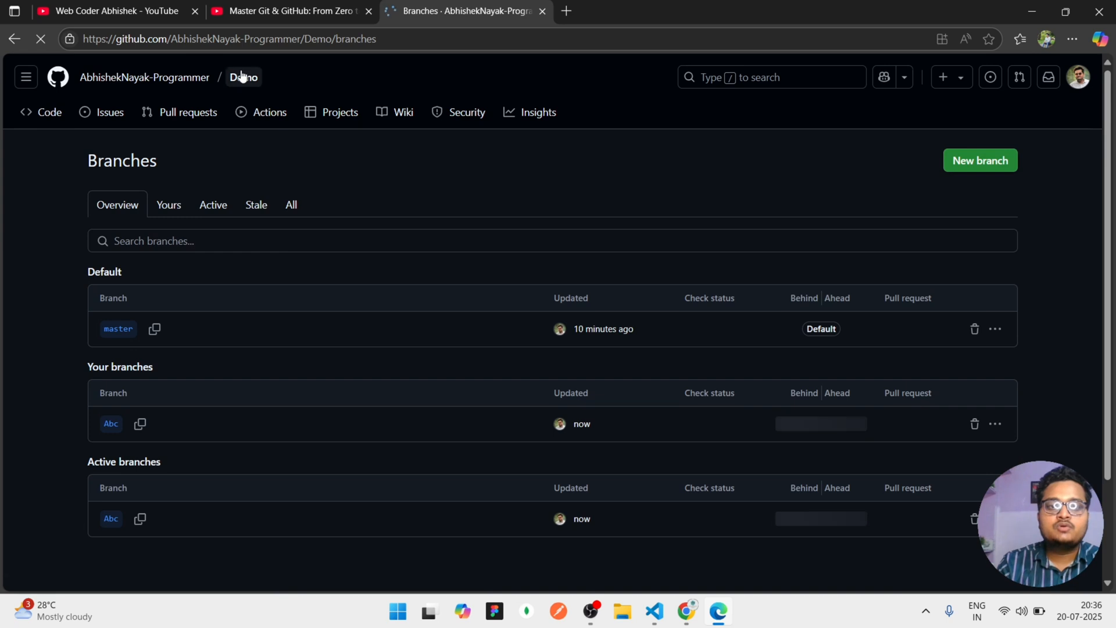
click(252, 83)
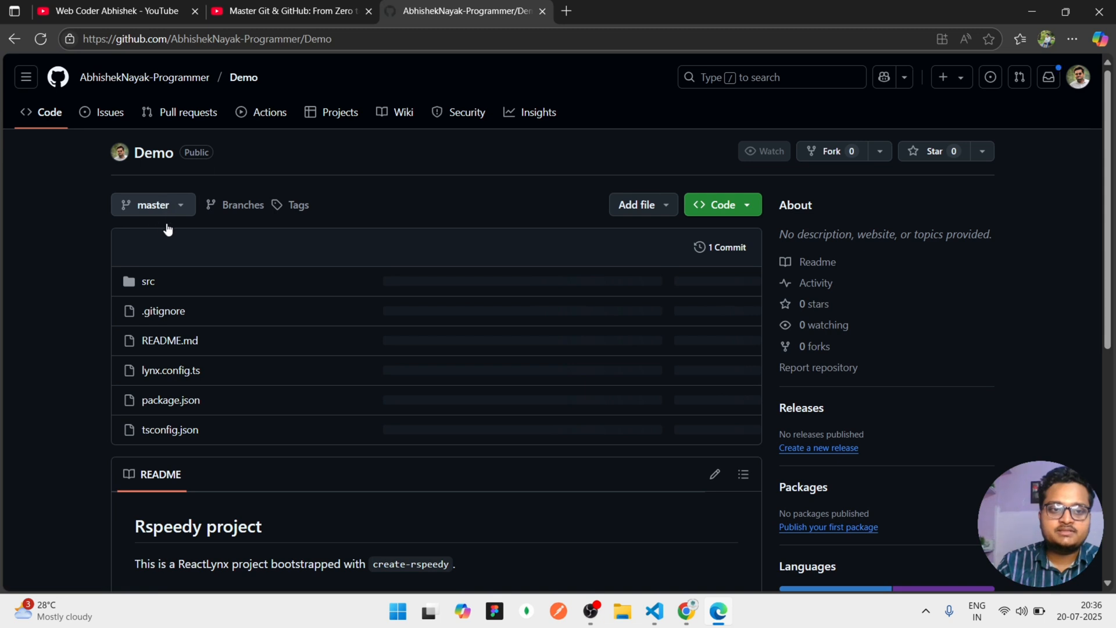
Step: Switch the Demo repository to the Abc branch and start creating a new file there
click(181, 207)
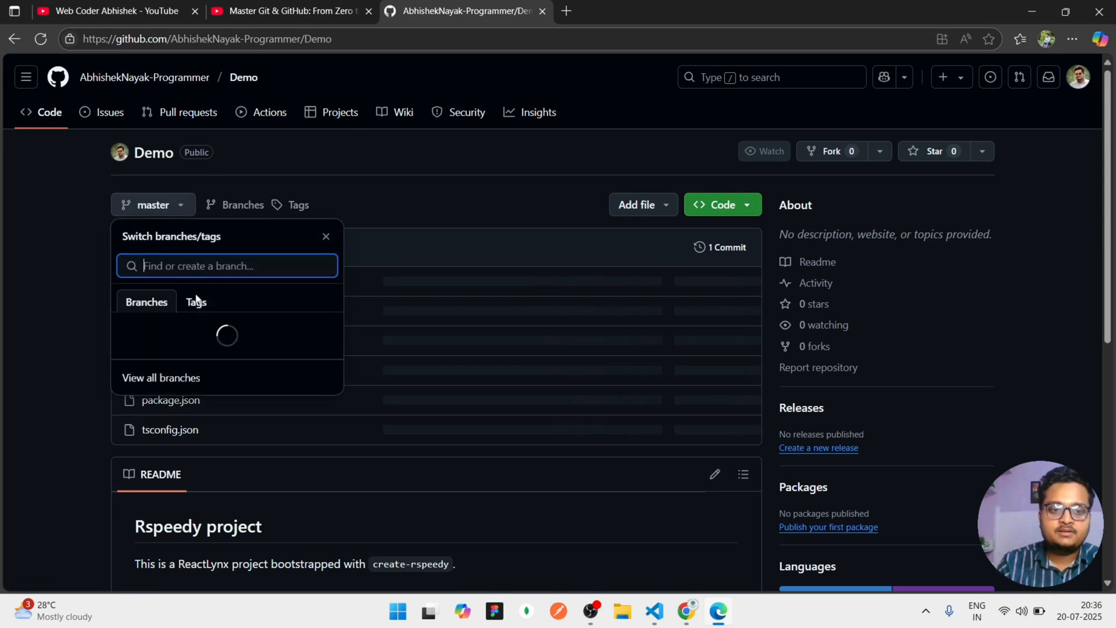
click(158, 361)
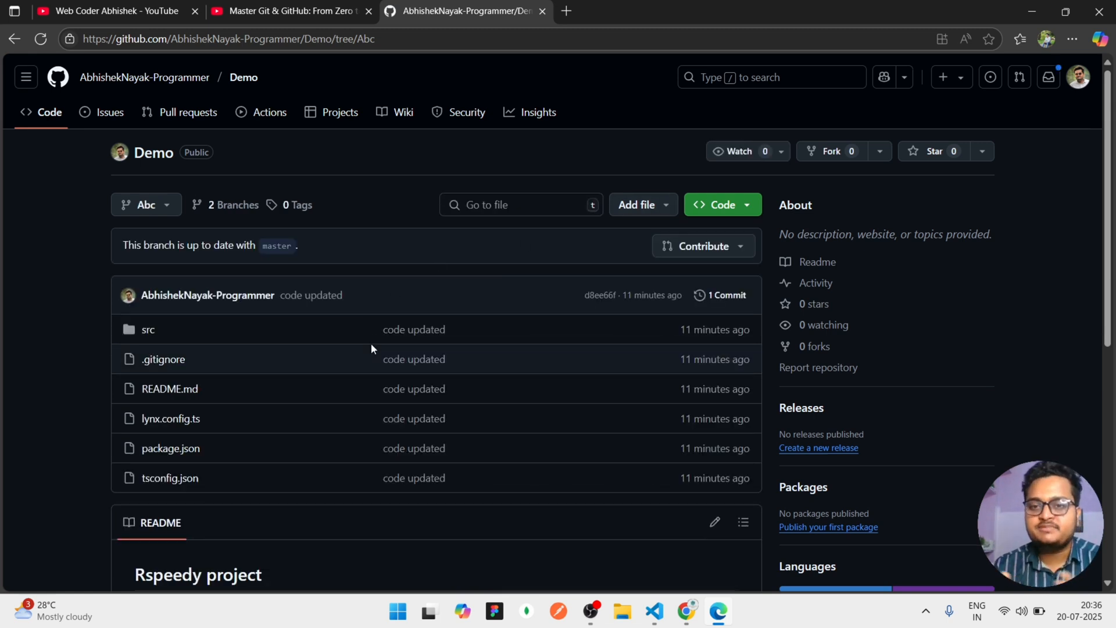
click(663, 210)
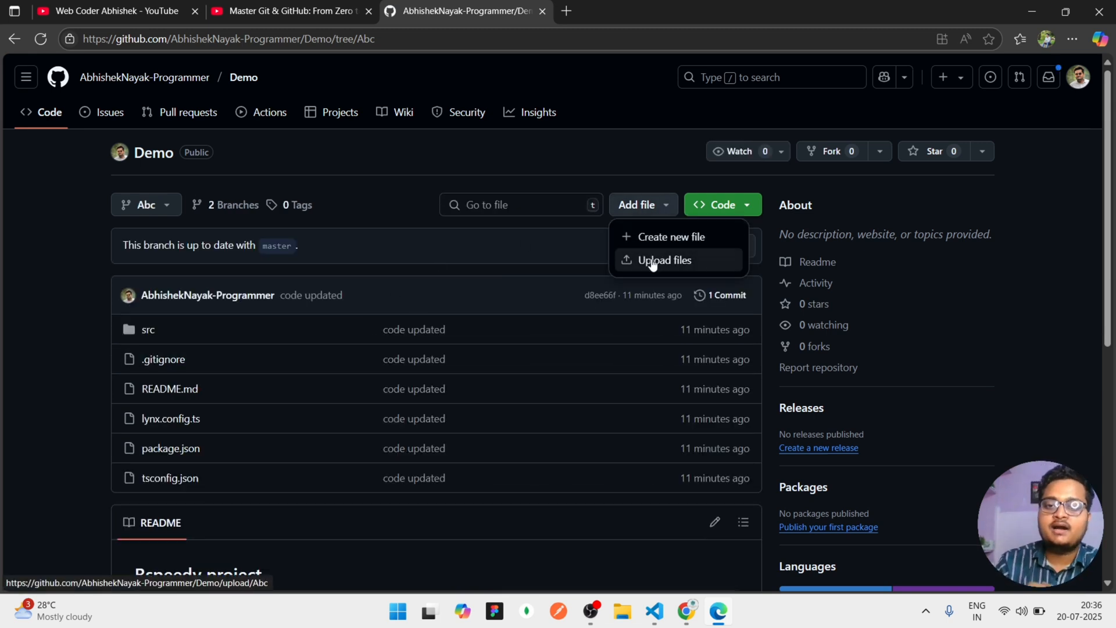
click(651, 237)
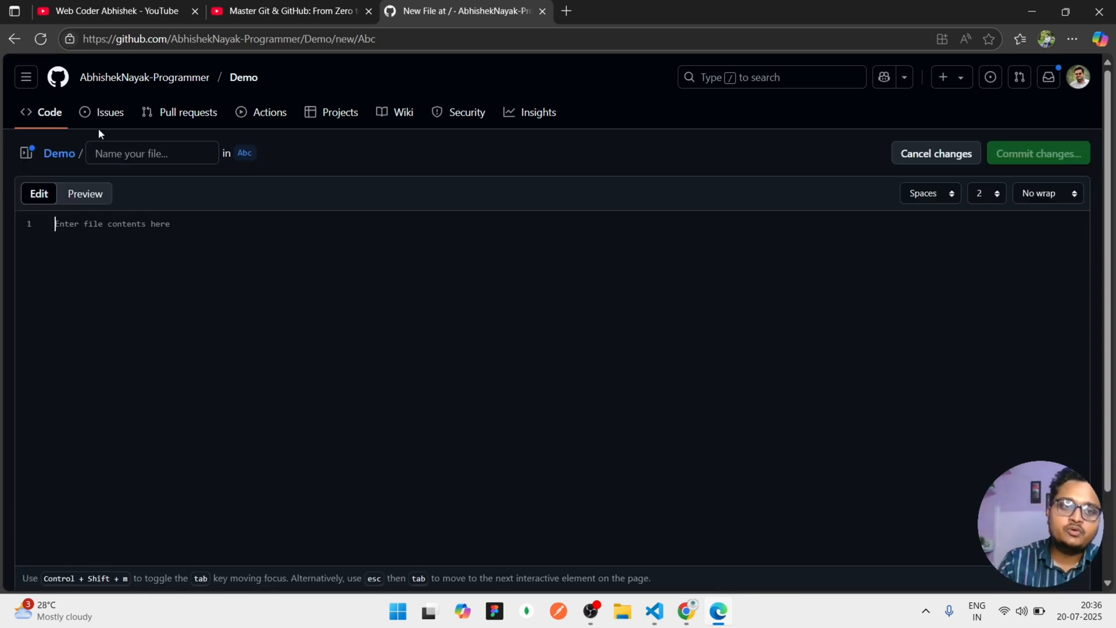
Step: Name the new file file.py, enter "Some content" as its contents and commit it directly to the Abc branch
click(114, 154)
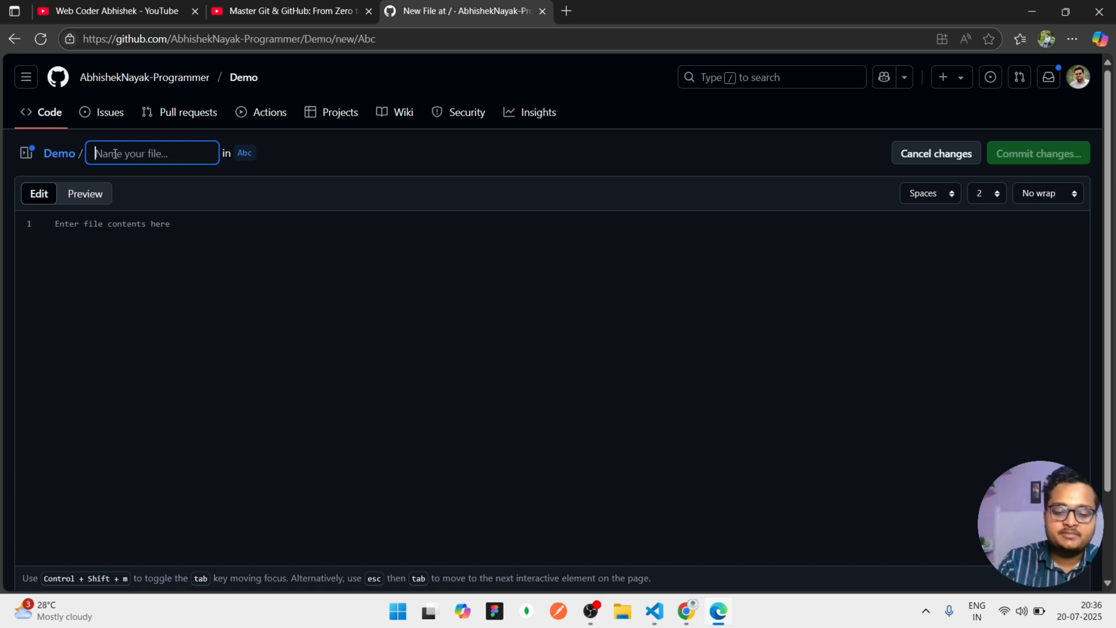
text(file.py)
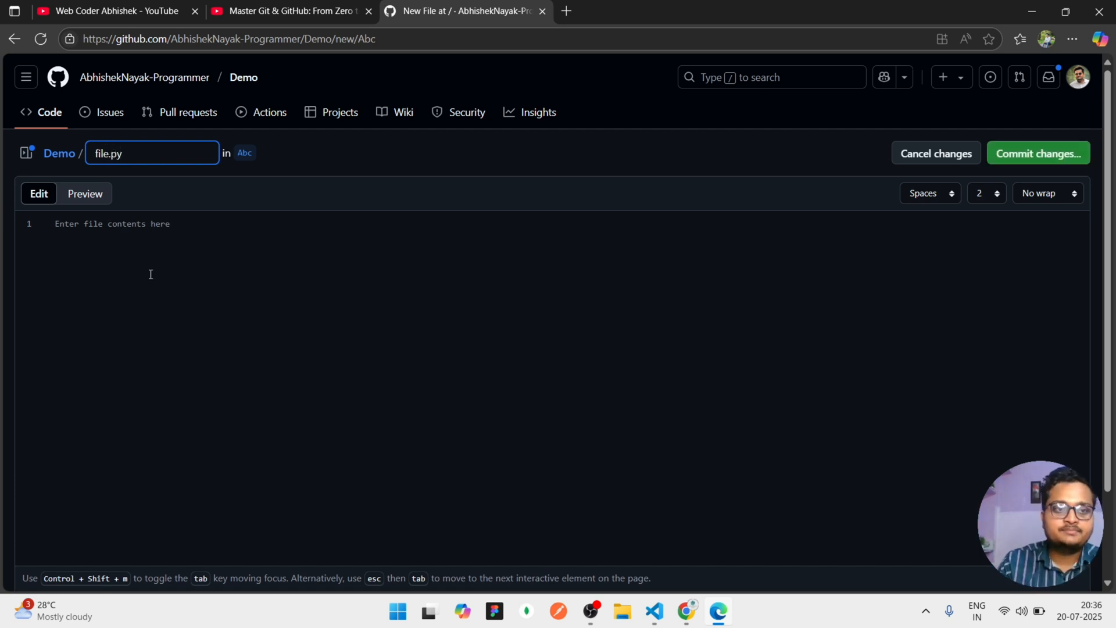
click(154, 297)
text(Some content)
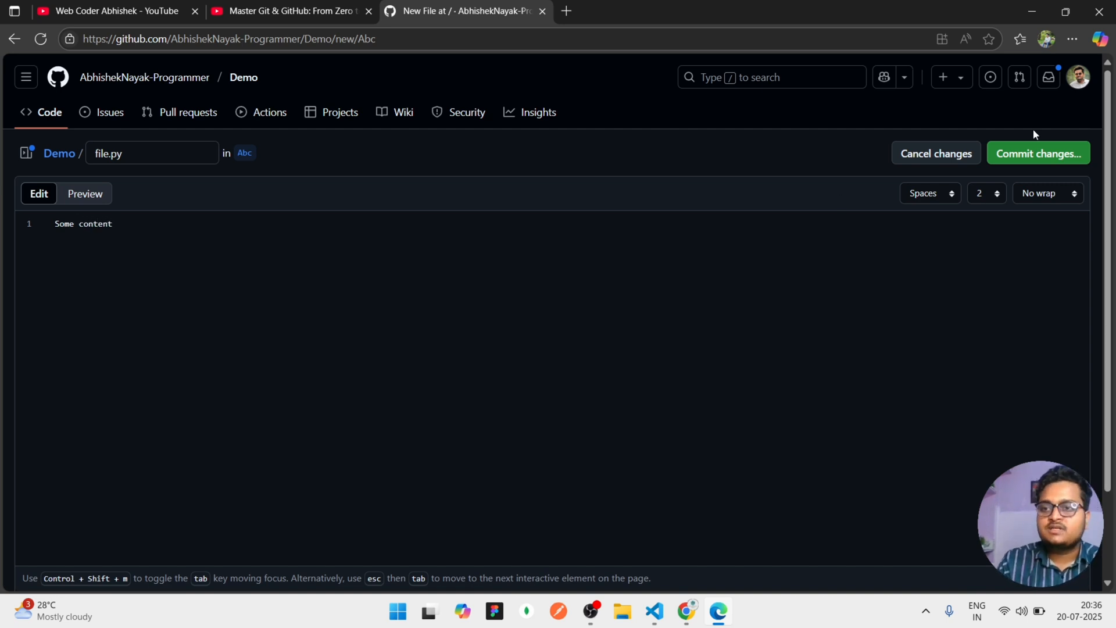
click(1033, 167)
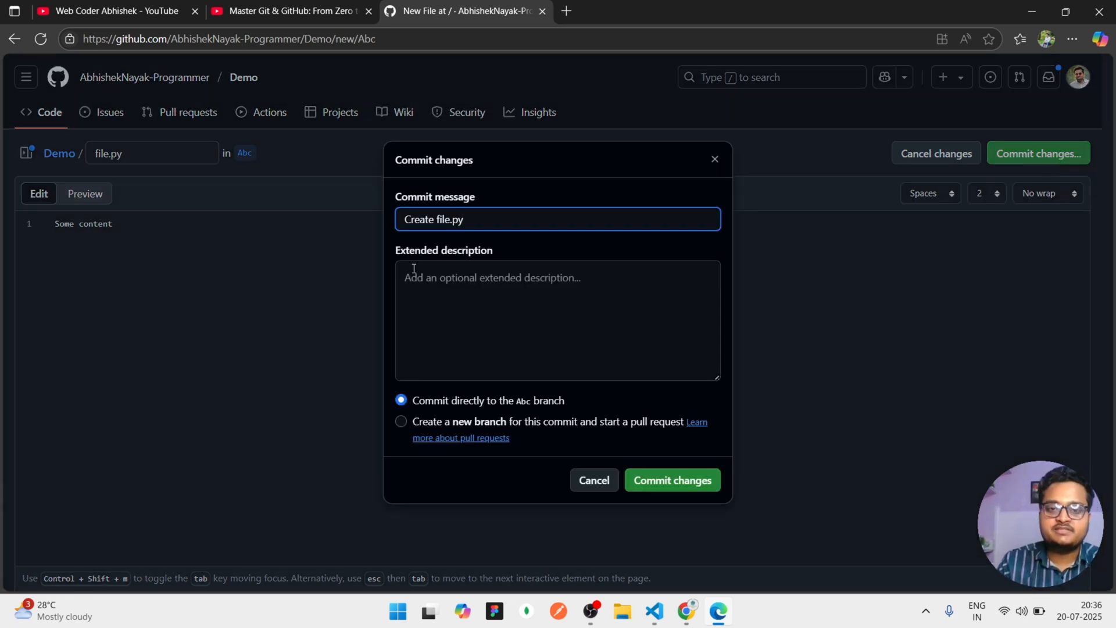
click(652, 480)
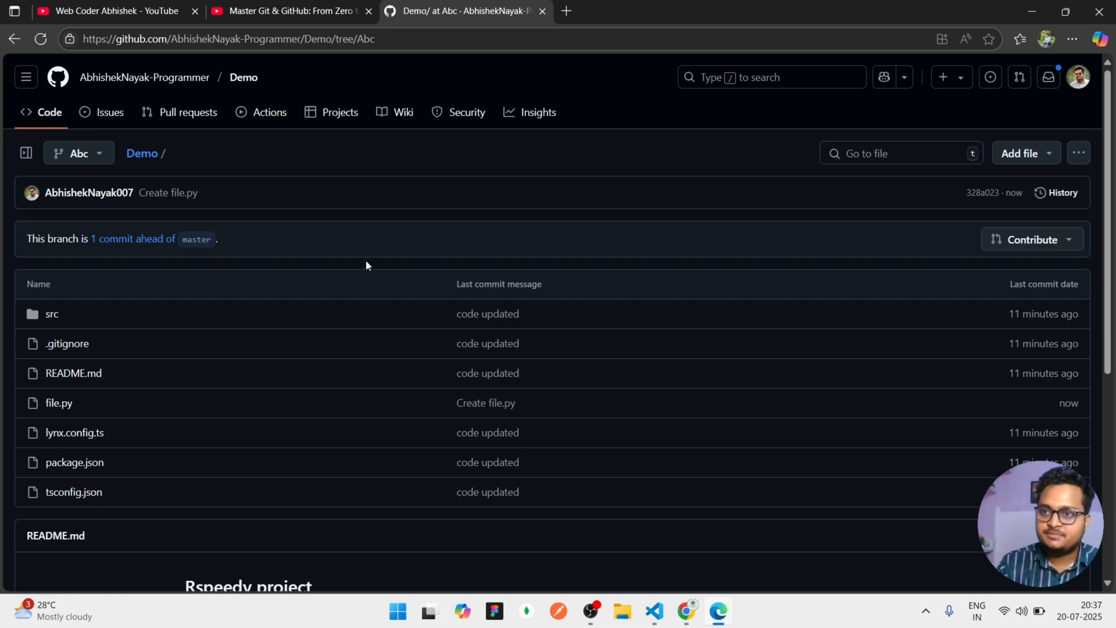
Step: Start a new pull request in the Demo repository with master as base and Abc as the compare branch
click(210, 125)
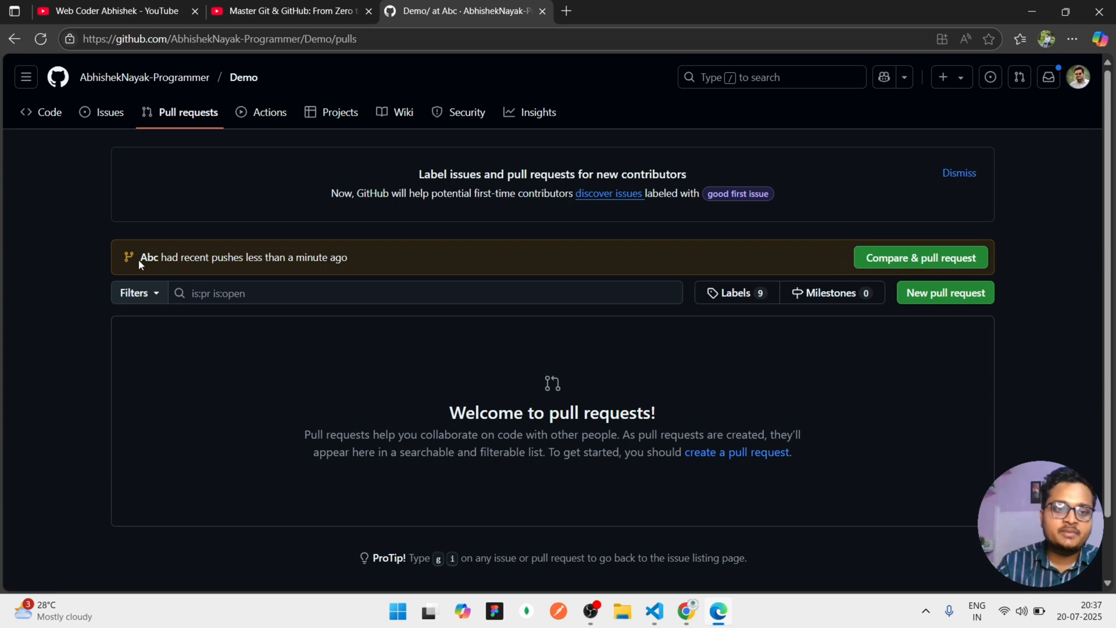
drag(138, 259, 342, 255)
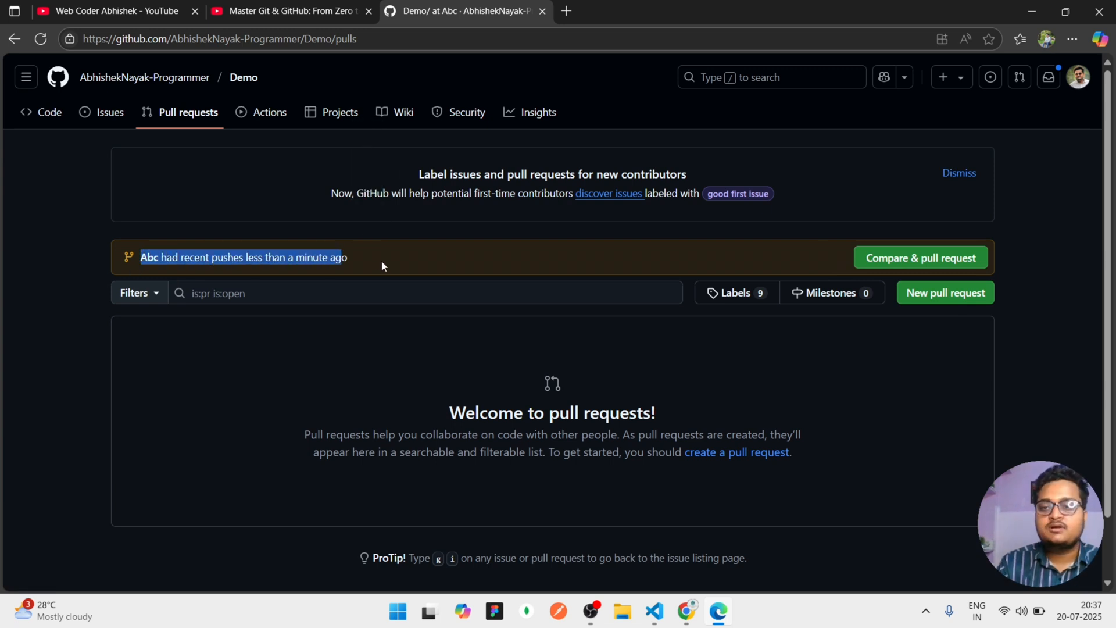
click(932, 294)
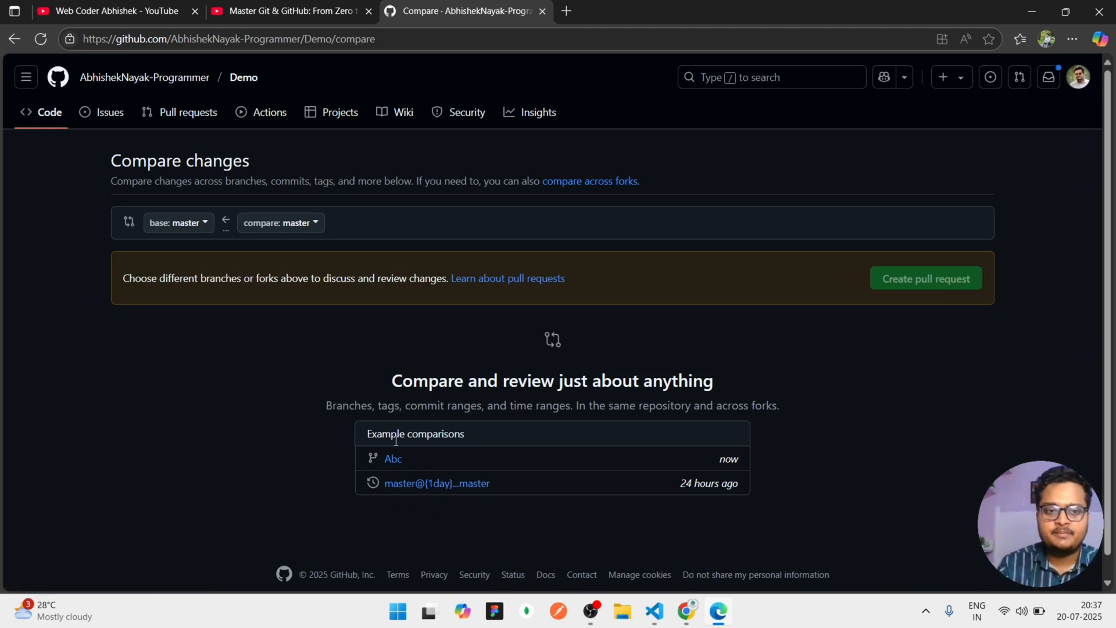
click(393, 459)
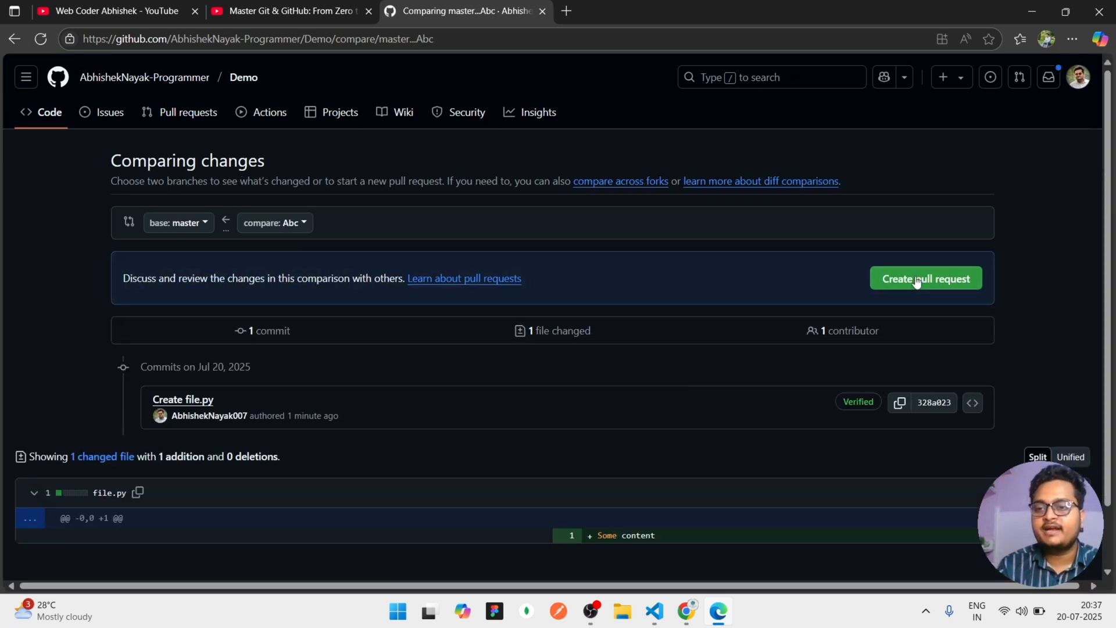
click(916, 281)
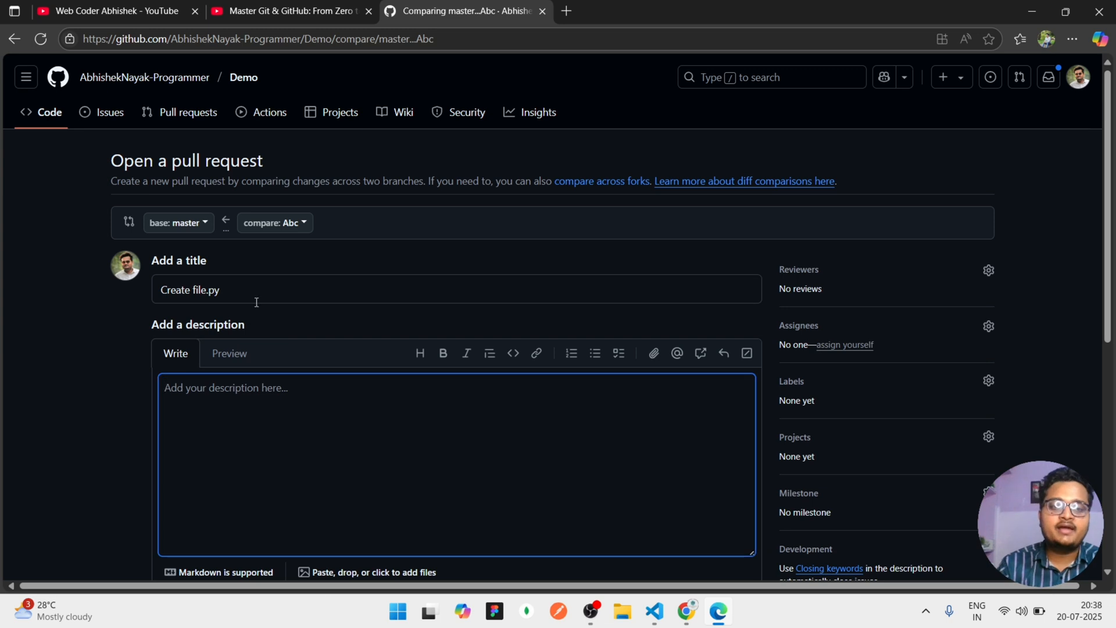
Step: Title the pull request "Some feature added" and request the repository owner's account as reviewer
drag(255, 297, 124, 283)
key(BackSpace)
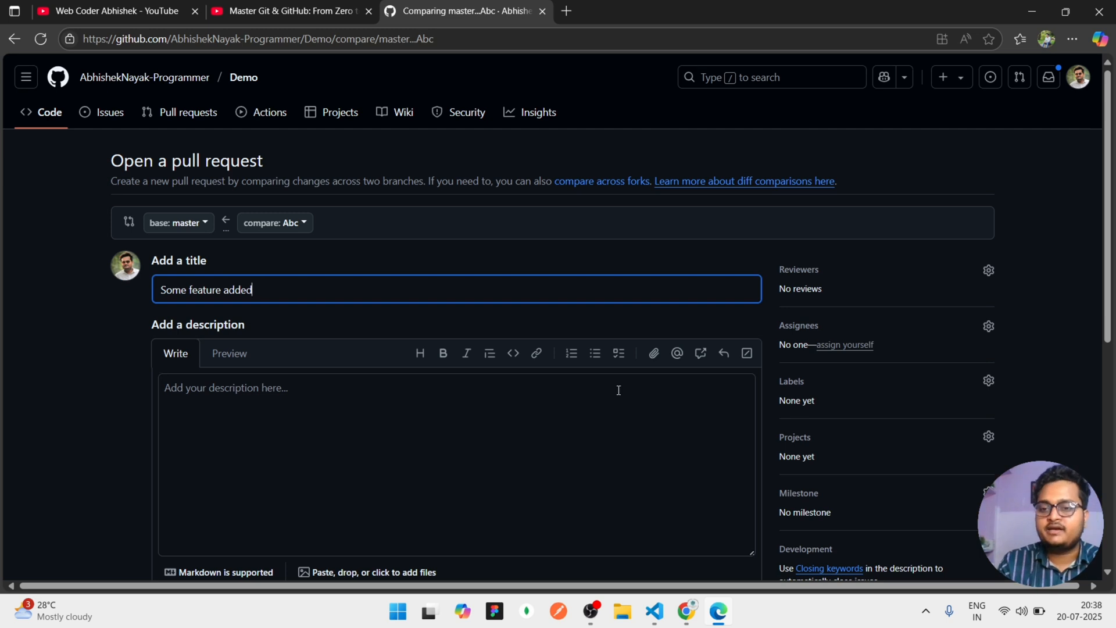
click(925, 280)
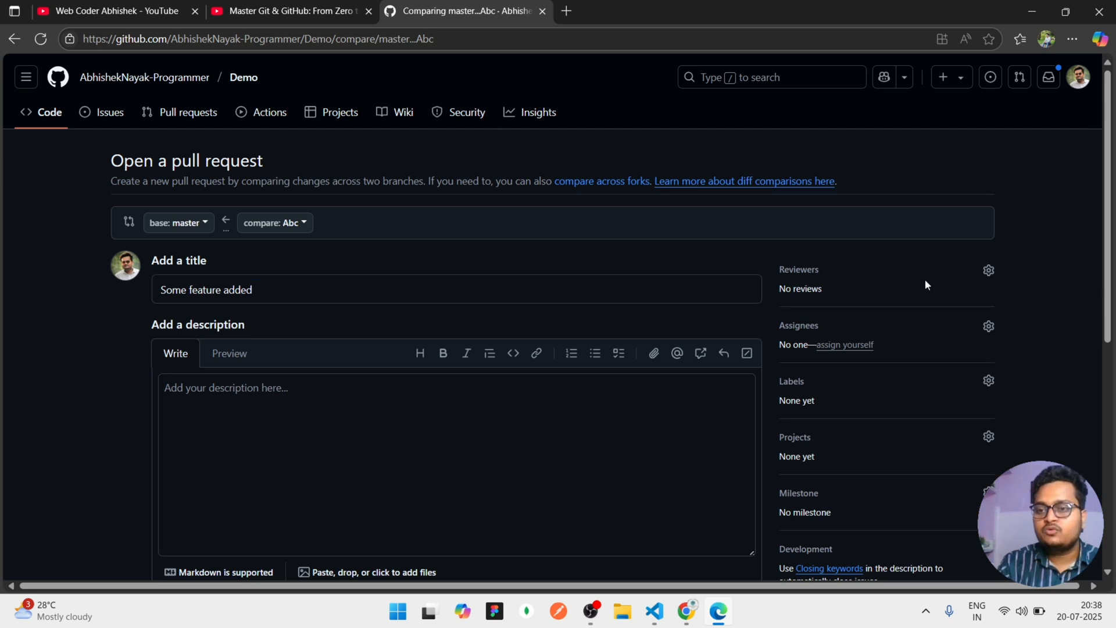
click(990, 272)
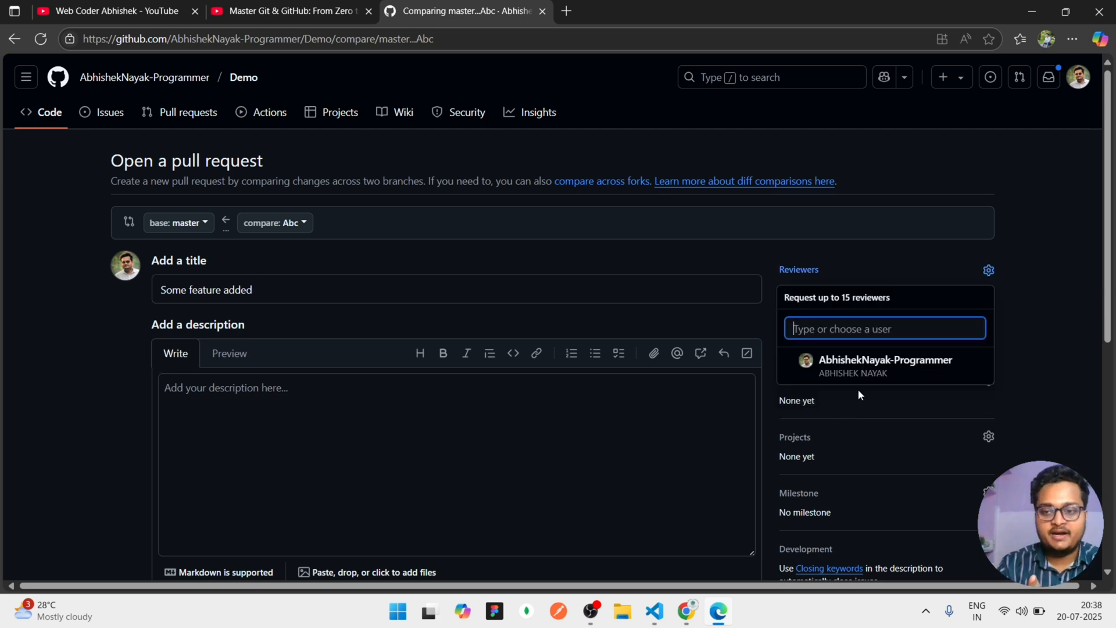
click(855, 365)
click(1027, 364)
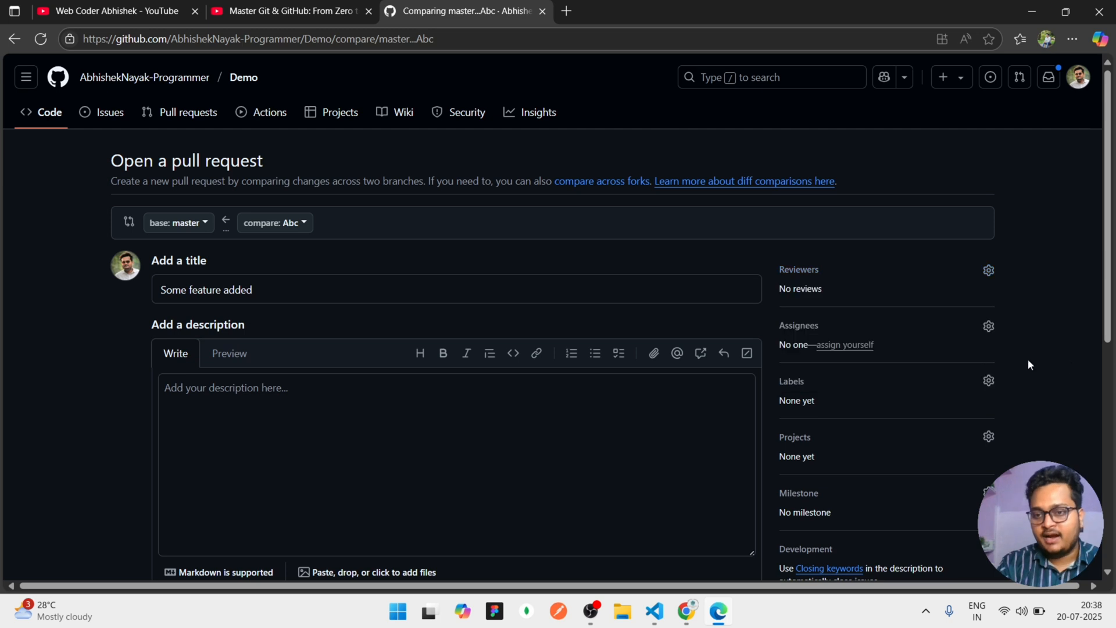
Step: Assign the pull request to the collaborator's own account and apply the enhancement label
click(988, 326)
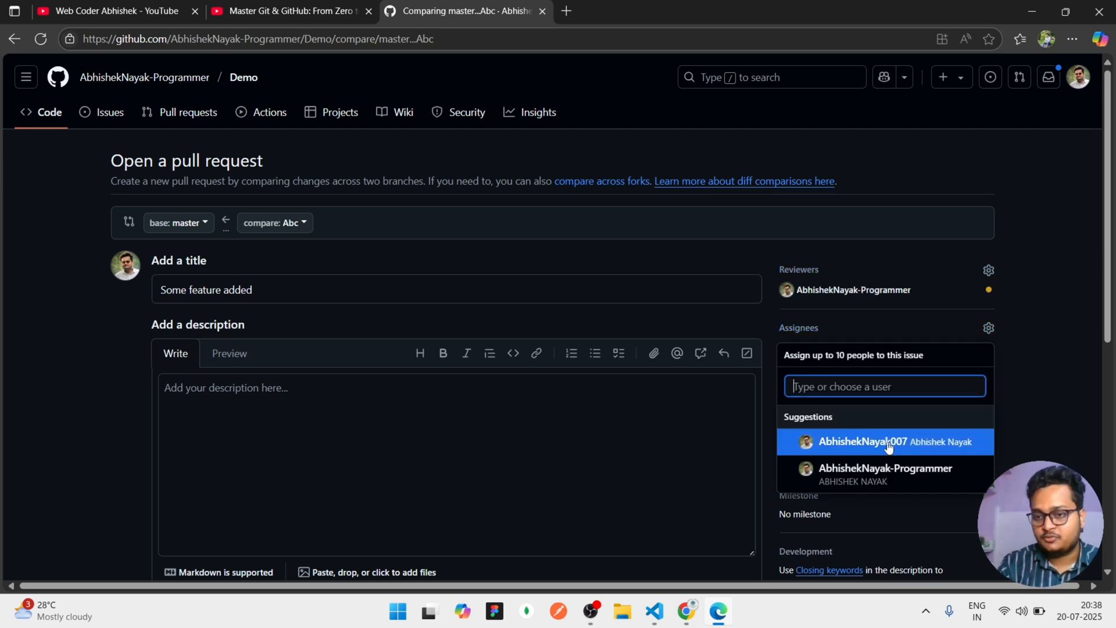
click(838, 450)
click(577, 489)
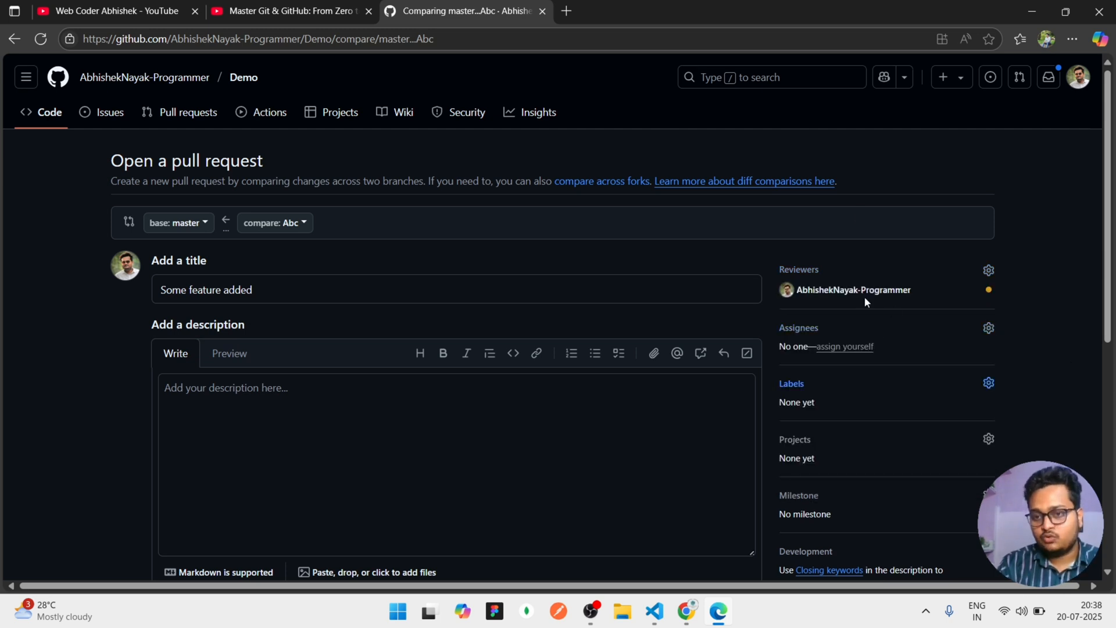
scroll(849, 404, down, 2)
click(989, 289)
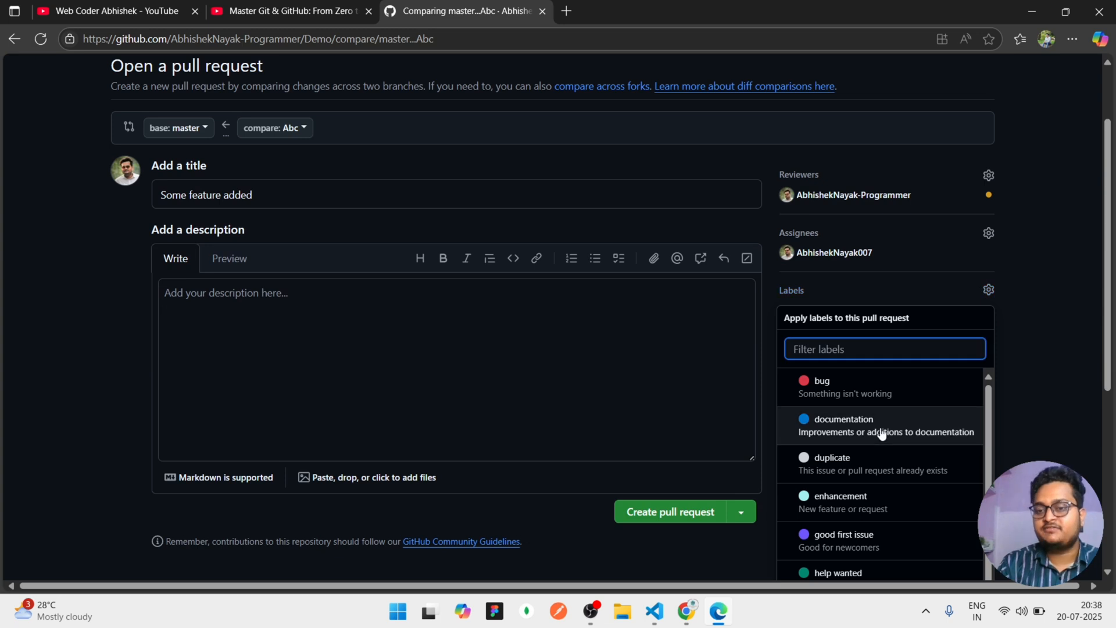
scroll(849, 505, down, 1)
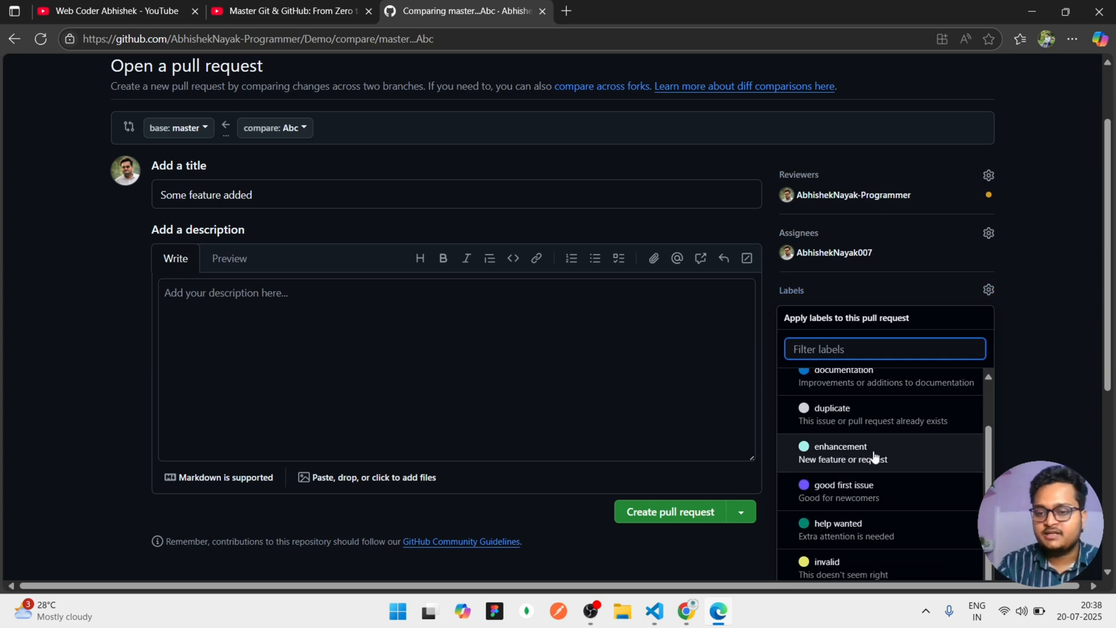
click(841, 444)
click(596, 398)
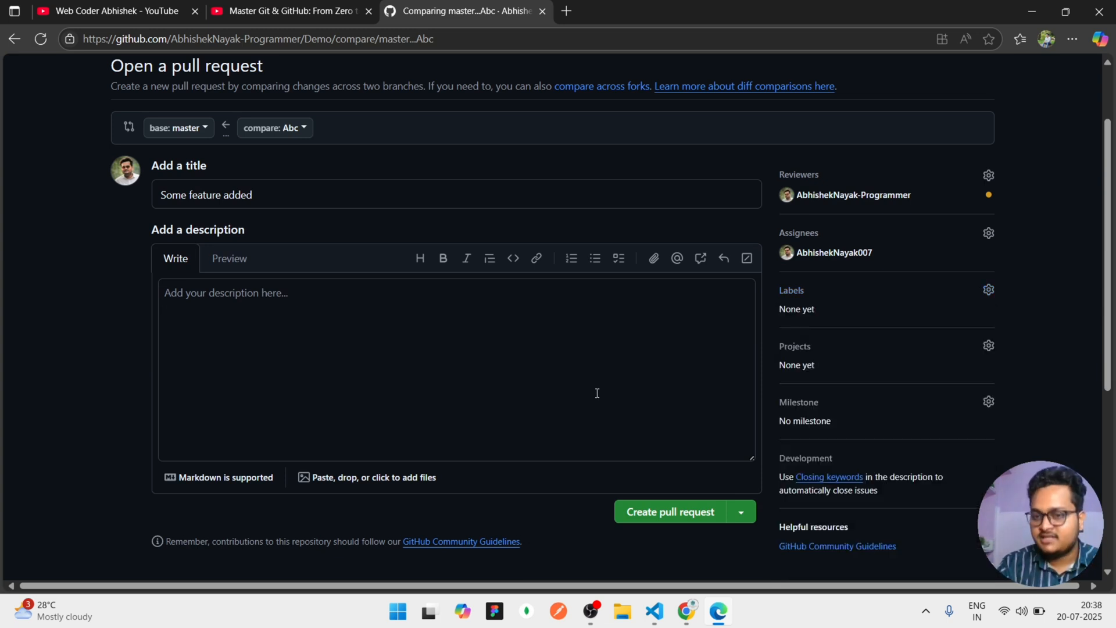
Step: Create the "Some feature added" pull request without a description
scroll(1010, 376, down, 2)
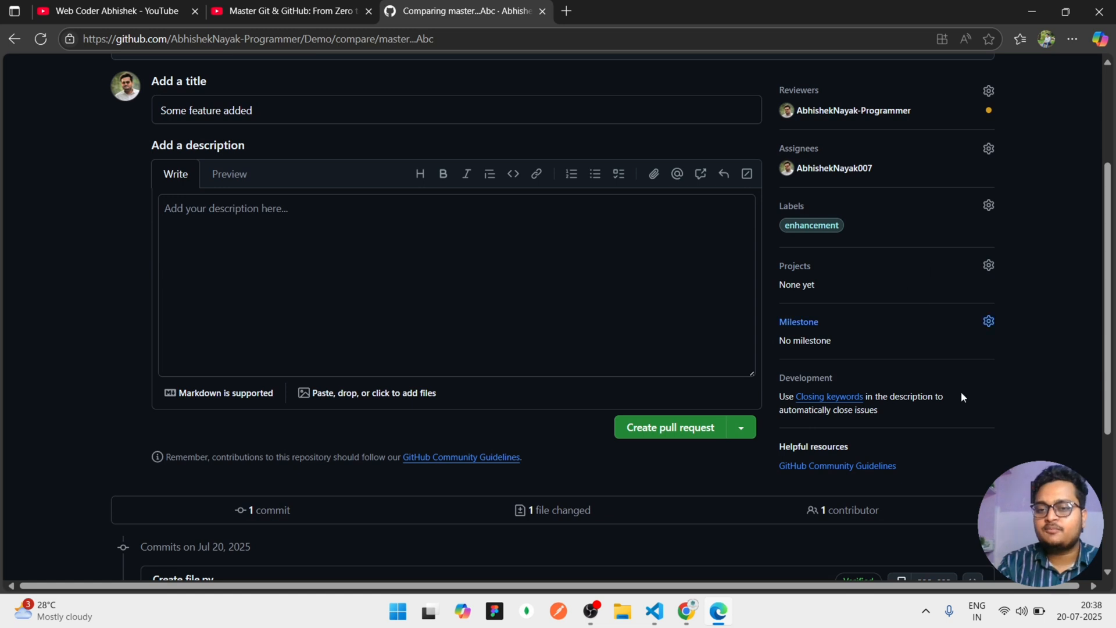
click(660, 430)
scroll(658, 430, down, 4)
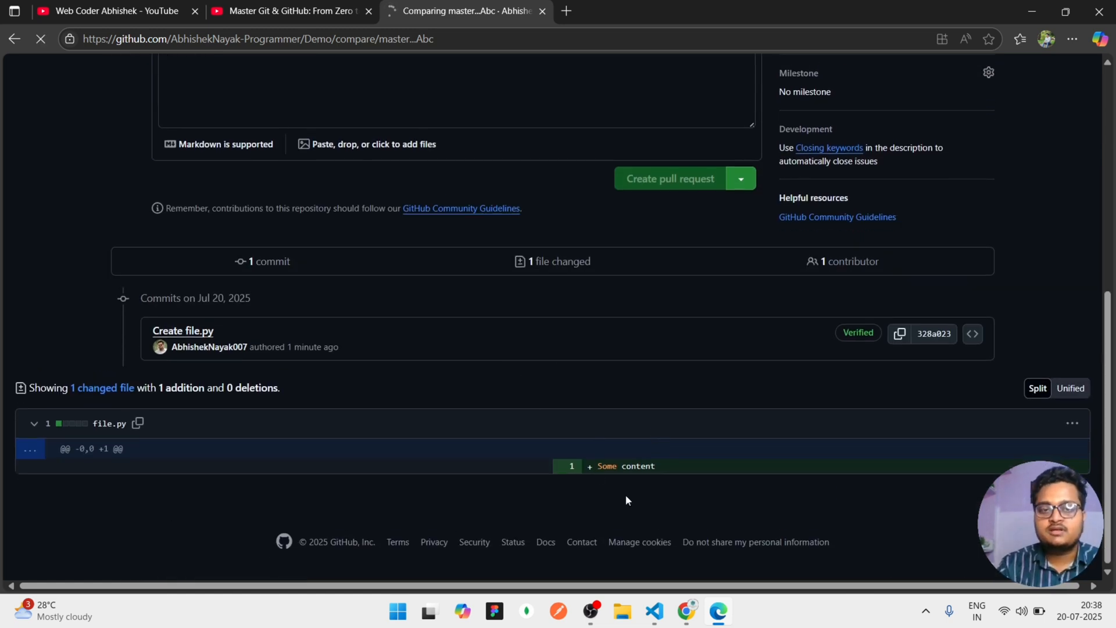
scroll(616, 444, down, 4)
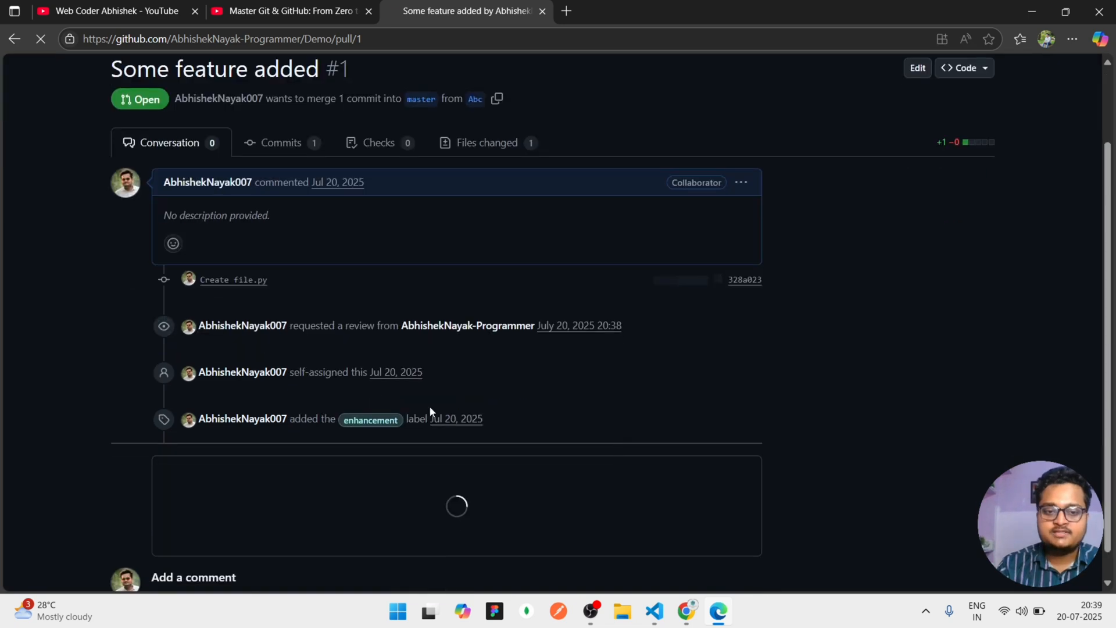
Step: Switch to Chrome and open the "Some feature added" pull request in the Demo repository from the owner's account
click(672, 523)
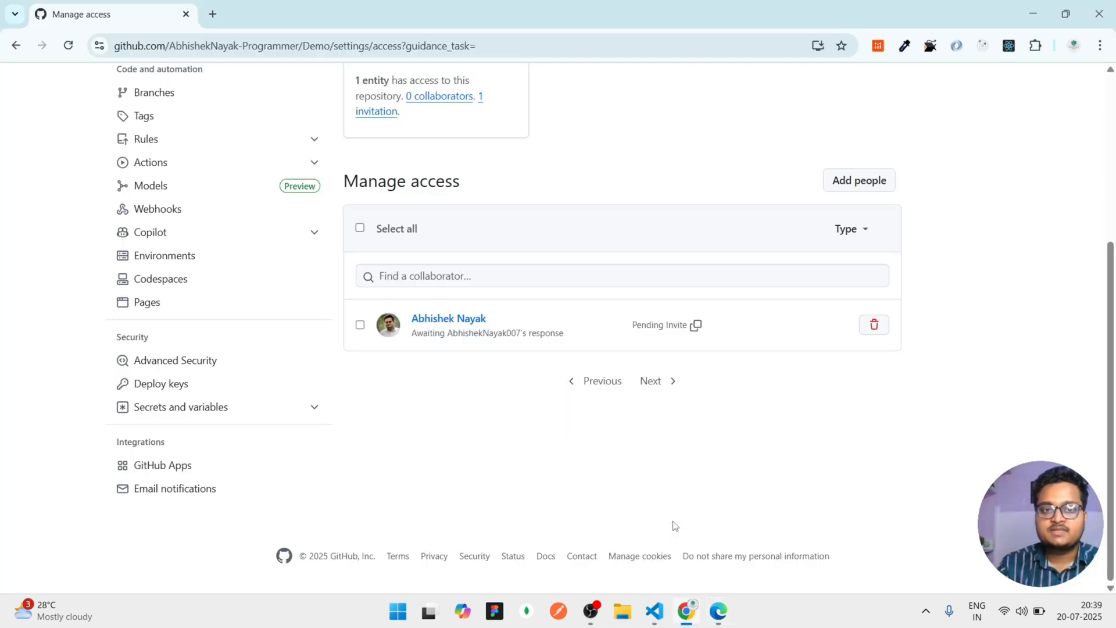
scroll(469, 363, up, 5)
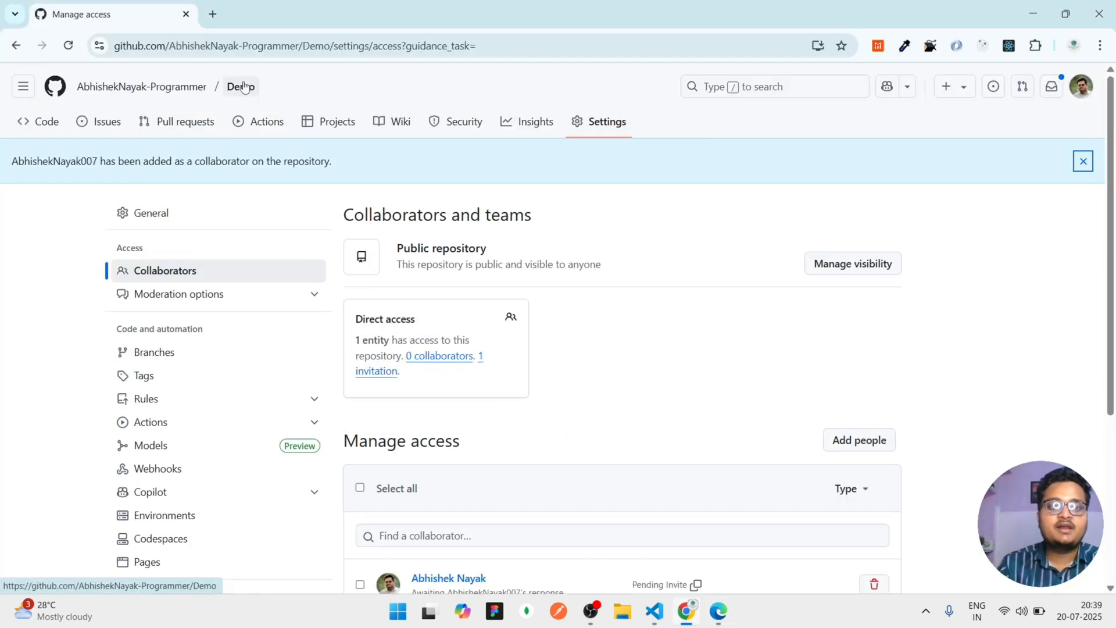
click(189, 126)
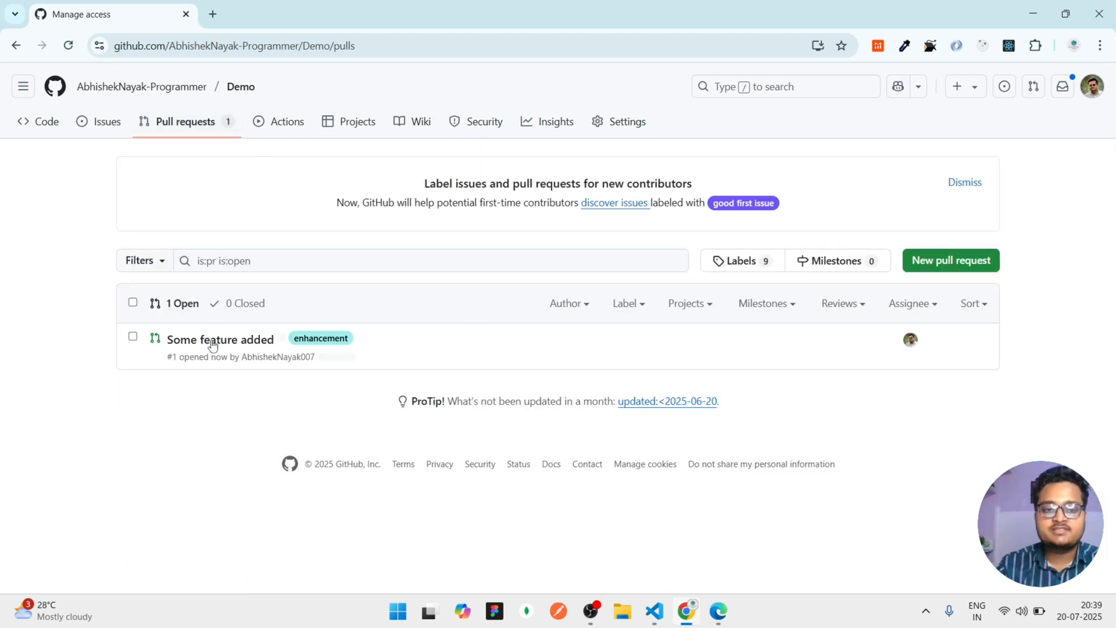
click(216, 344)
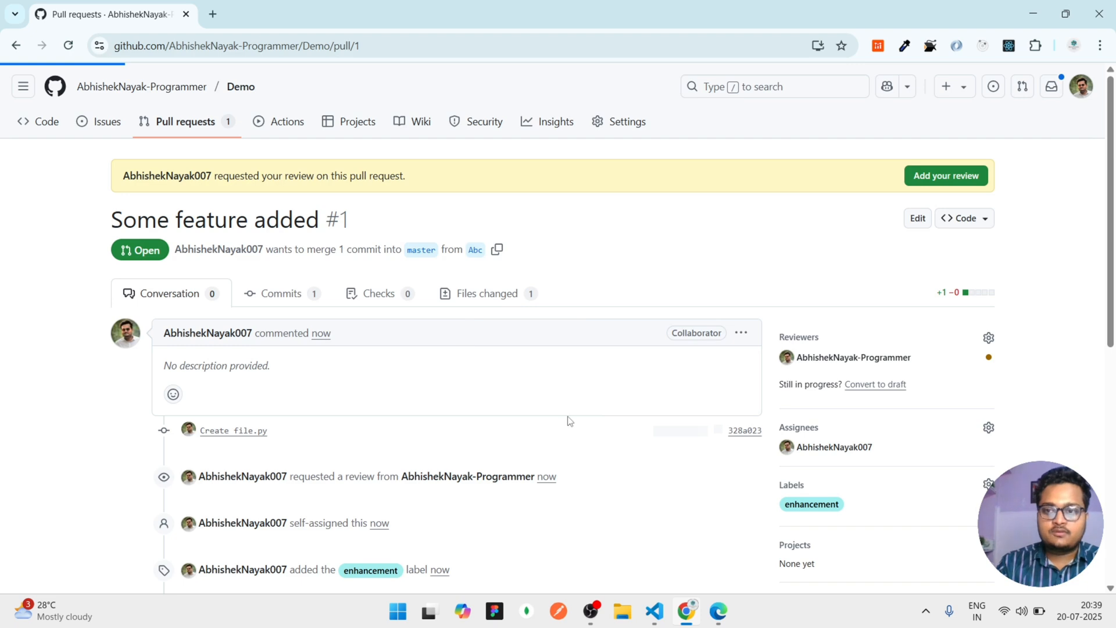
Step: Examine the pull request's review request, activity timeline and merge options
scroll(568, 421, down, 2)
scroll(503, 387, down, 5)
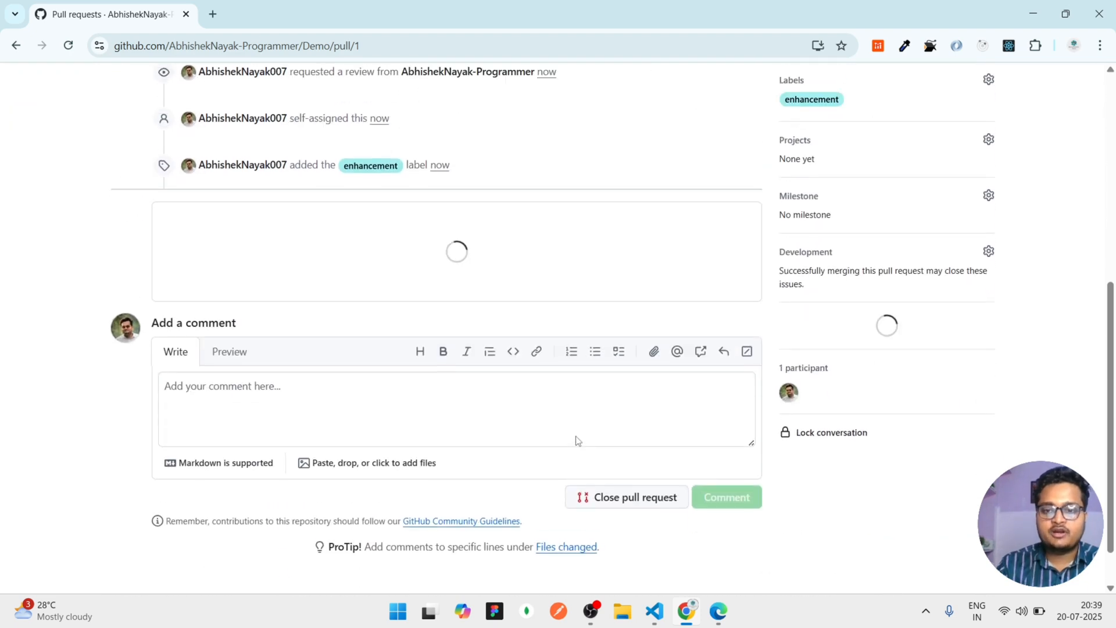
scroll(576, 440, up, 6)
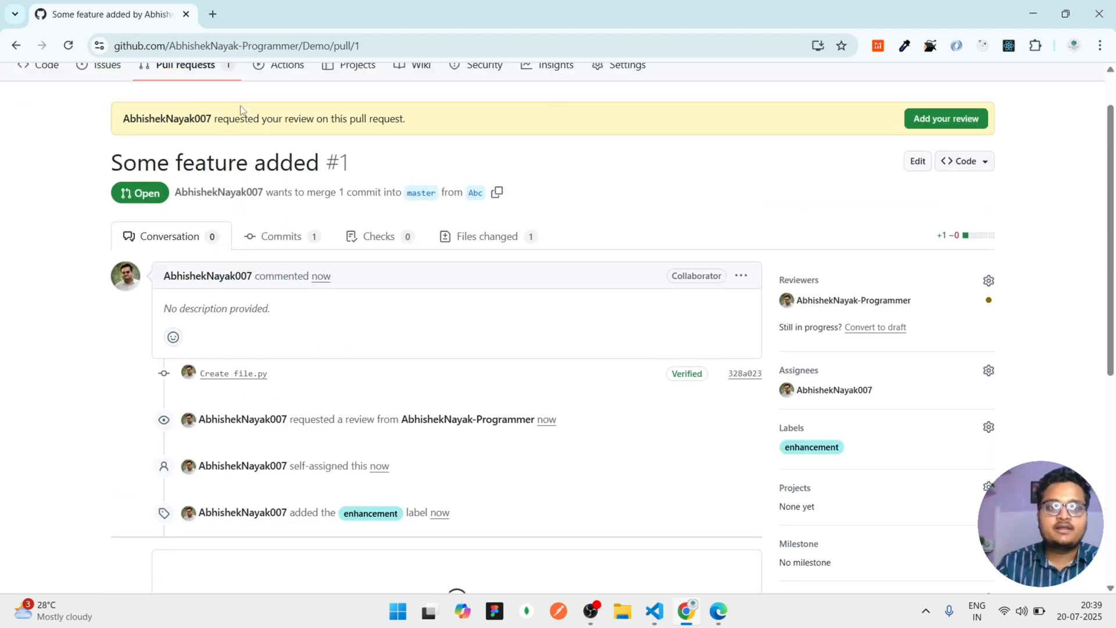
drag(240, 111, 405, 120)
scroll(494, 436, down, 6)
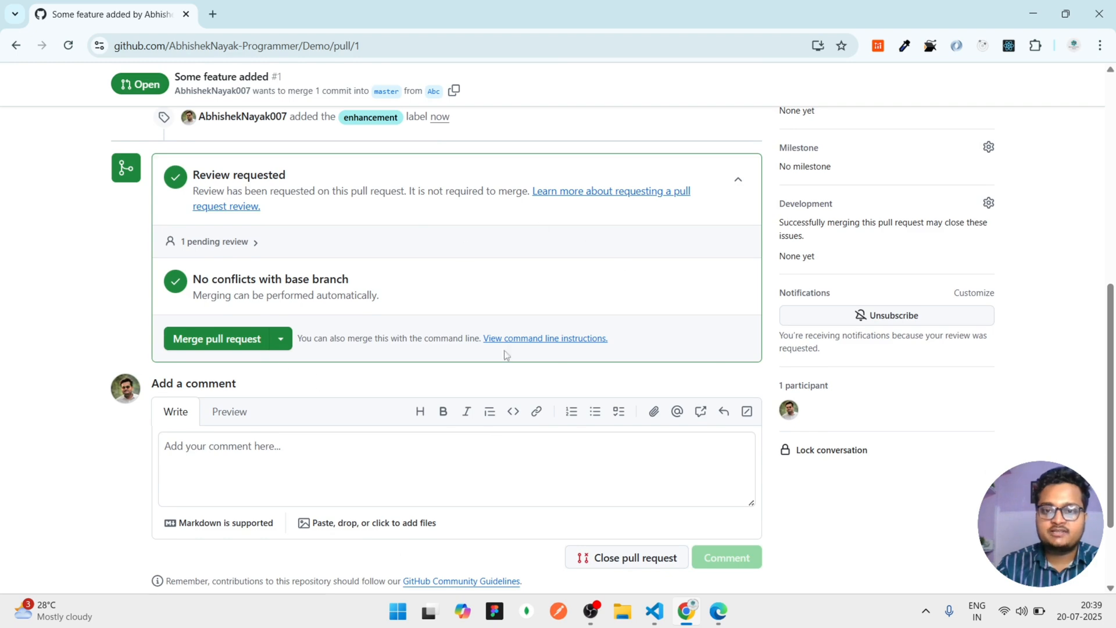
scroll(324, 357, up, 3)
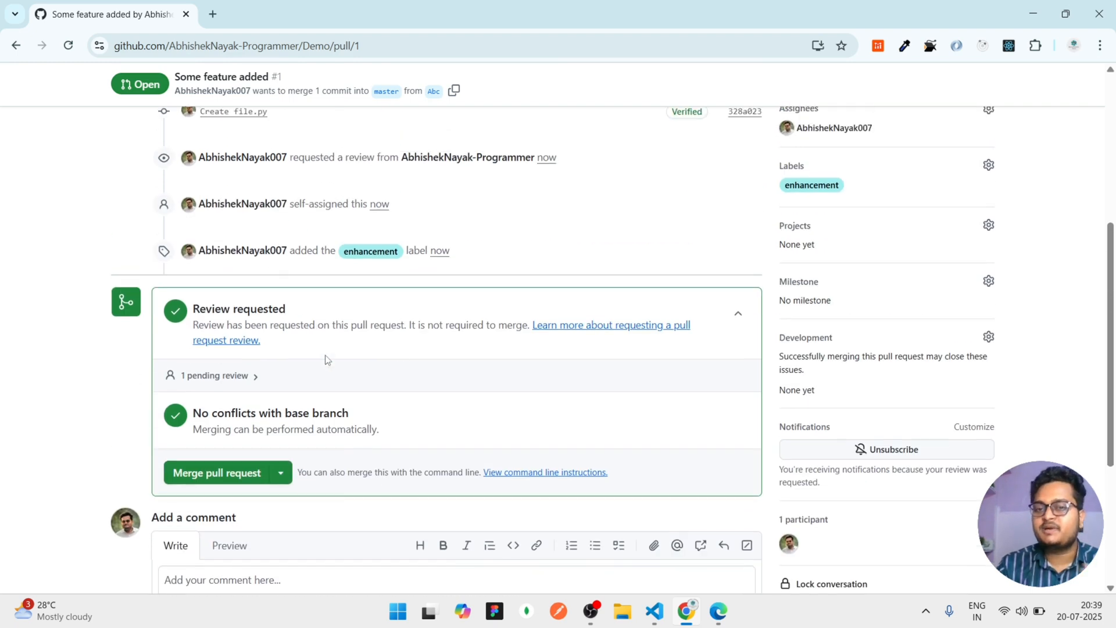
scroll(326, 361, up, 3)
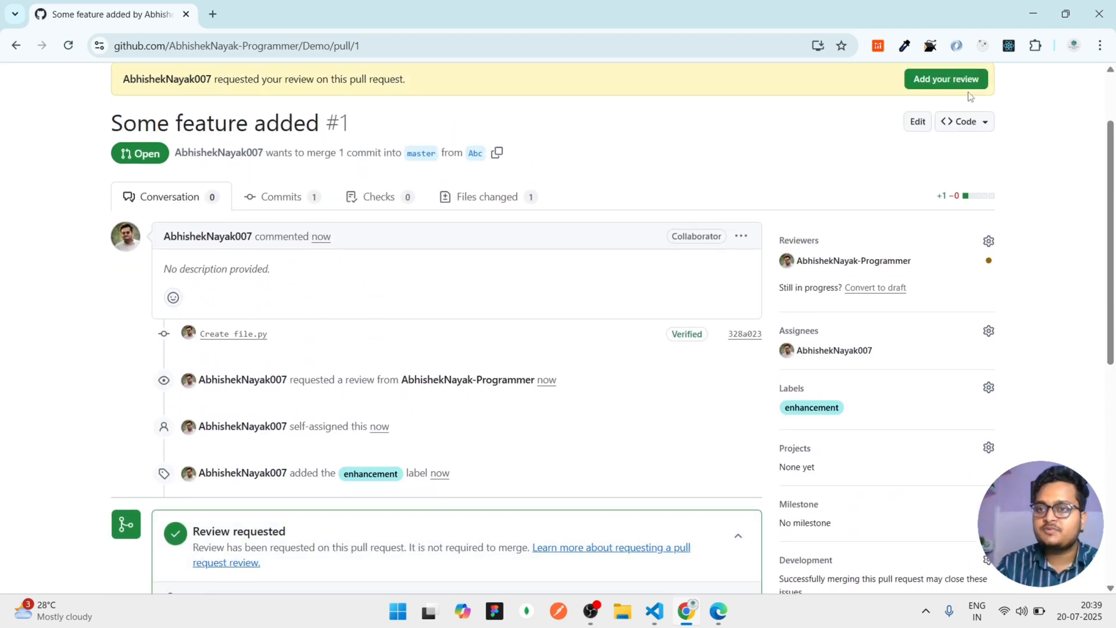
Step: Start the requested review of the "Some feature added" pull request and examine the line added in file.py
scroll(936, 140, up, 2)
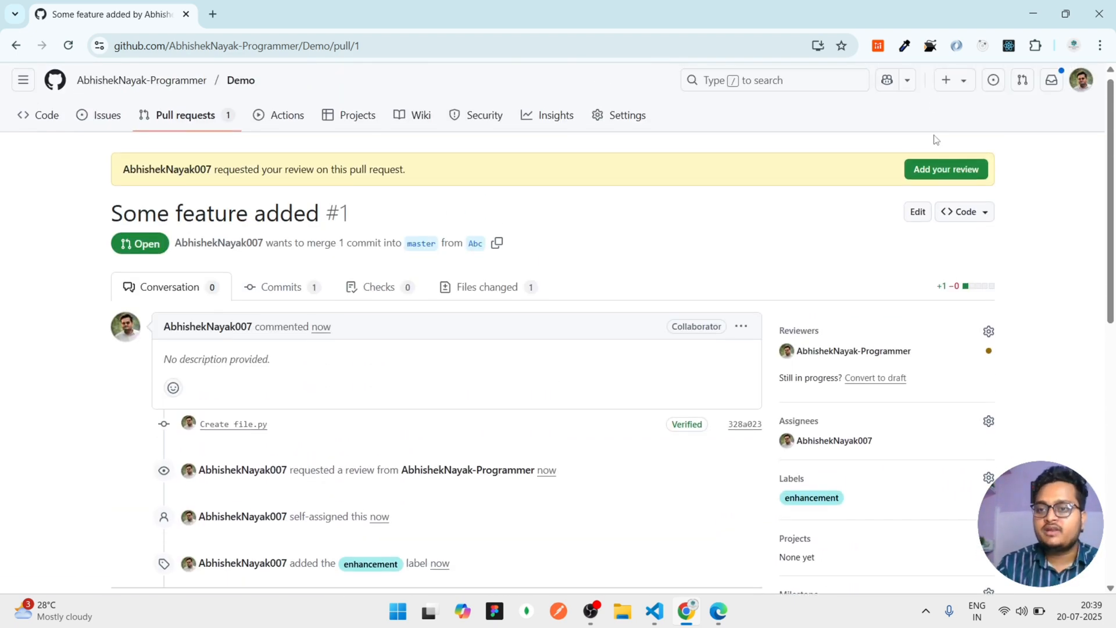
click(958, 169)
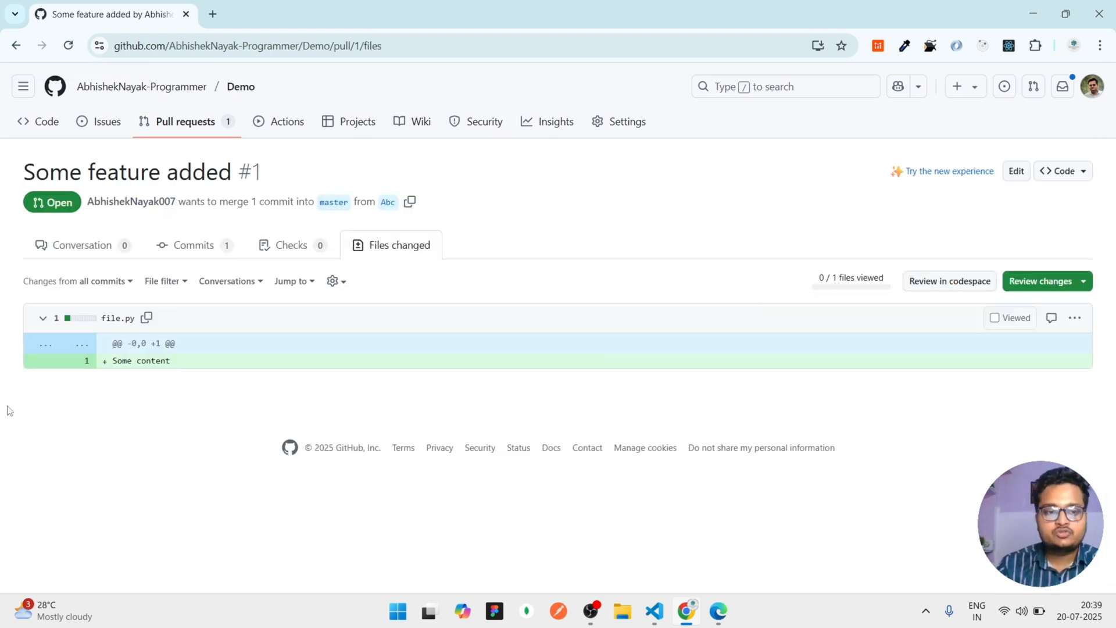
drag(112, 360, 221, 364)
click(221, 364)
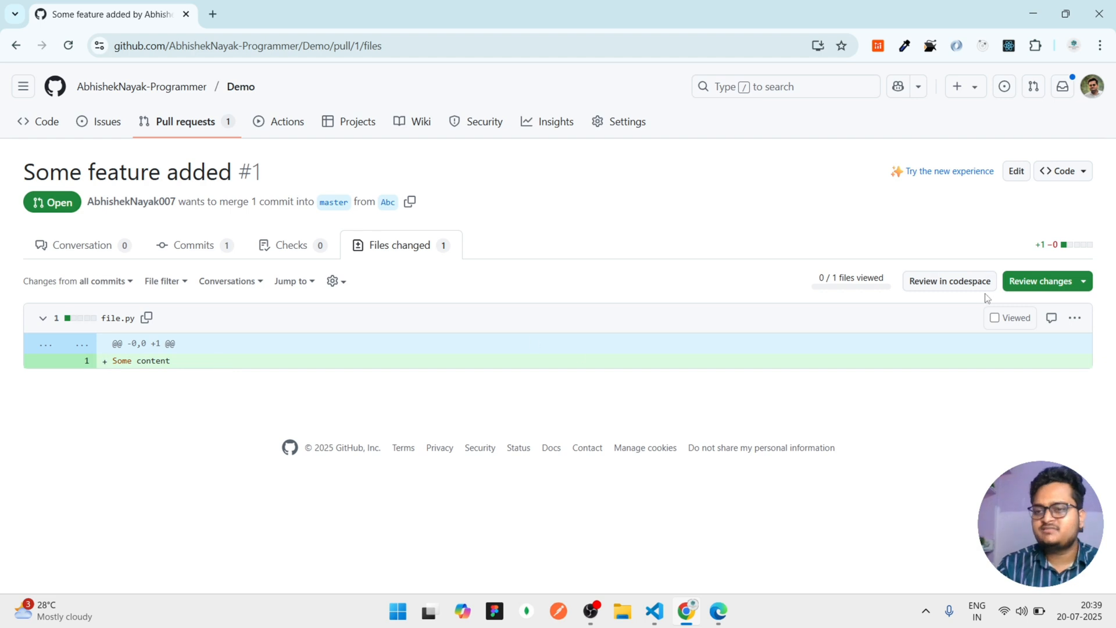
Step: Submit the review of the pull request as Approve without a comment
click(1068, 283)
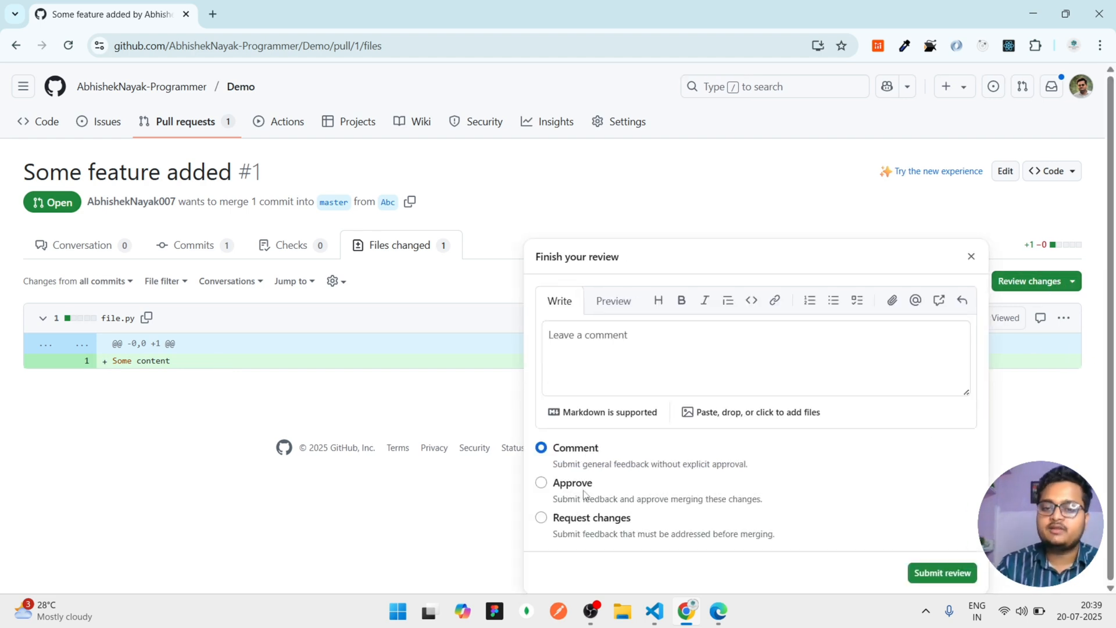
click(562, 487)
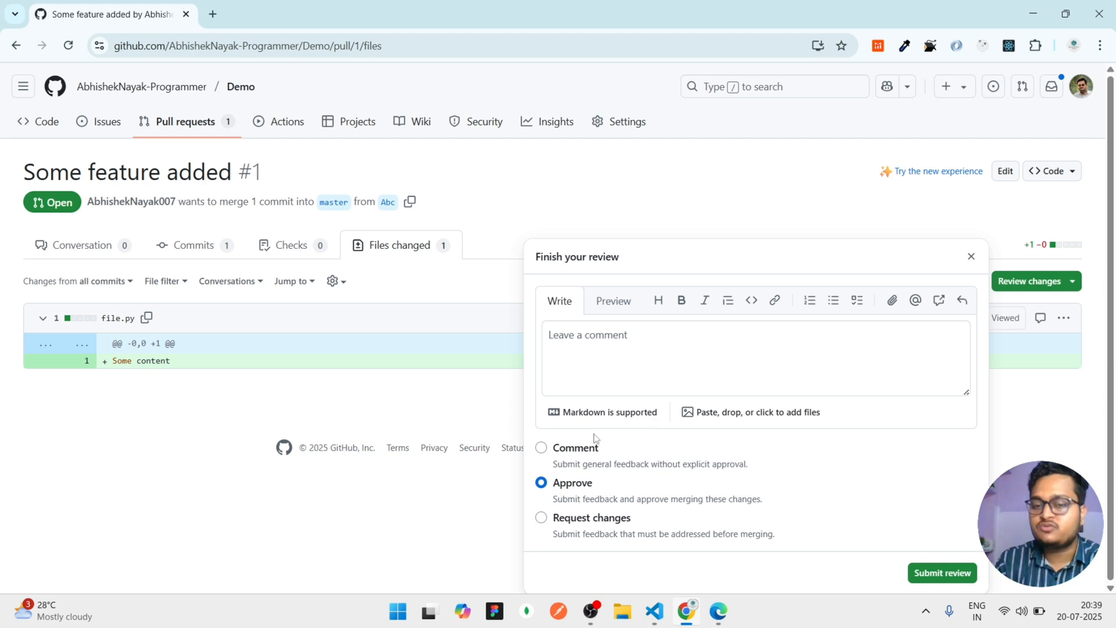
click(930, 570)
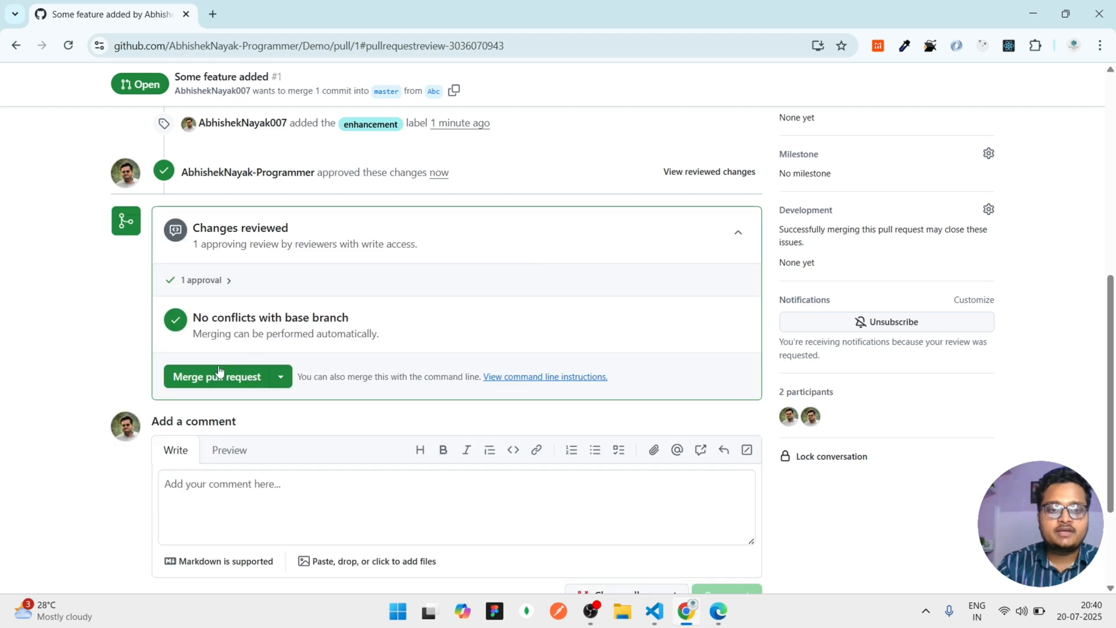
Step: Merge the pull request into master with the default commit message and open the Demo repository's main page
click(210, 380)
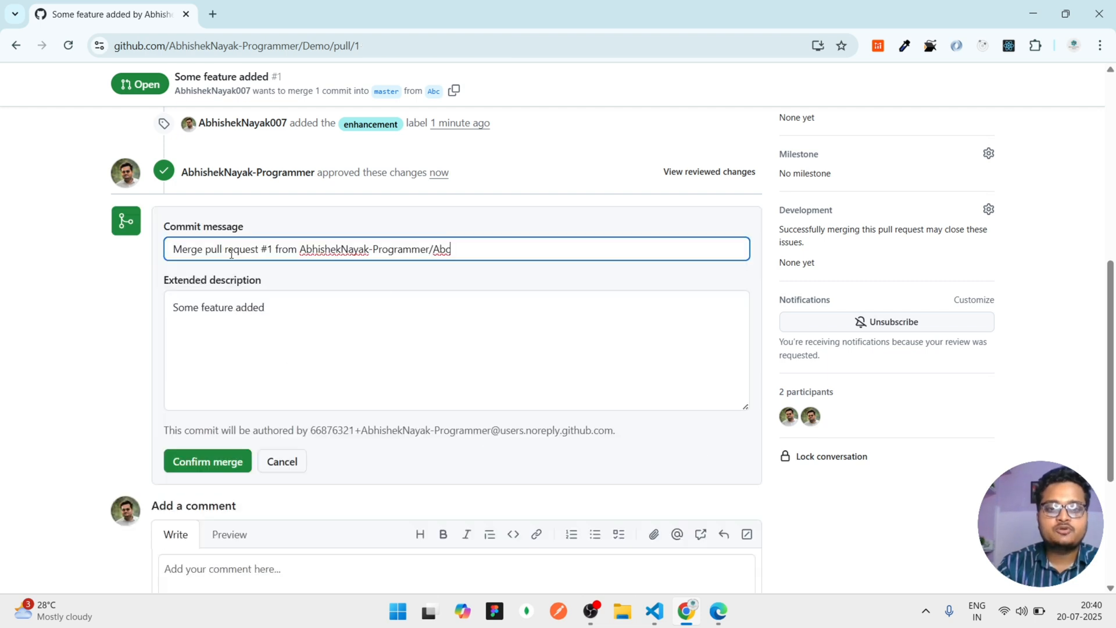
drag(231, 254, 408, 259)
click(206, 460)
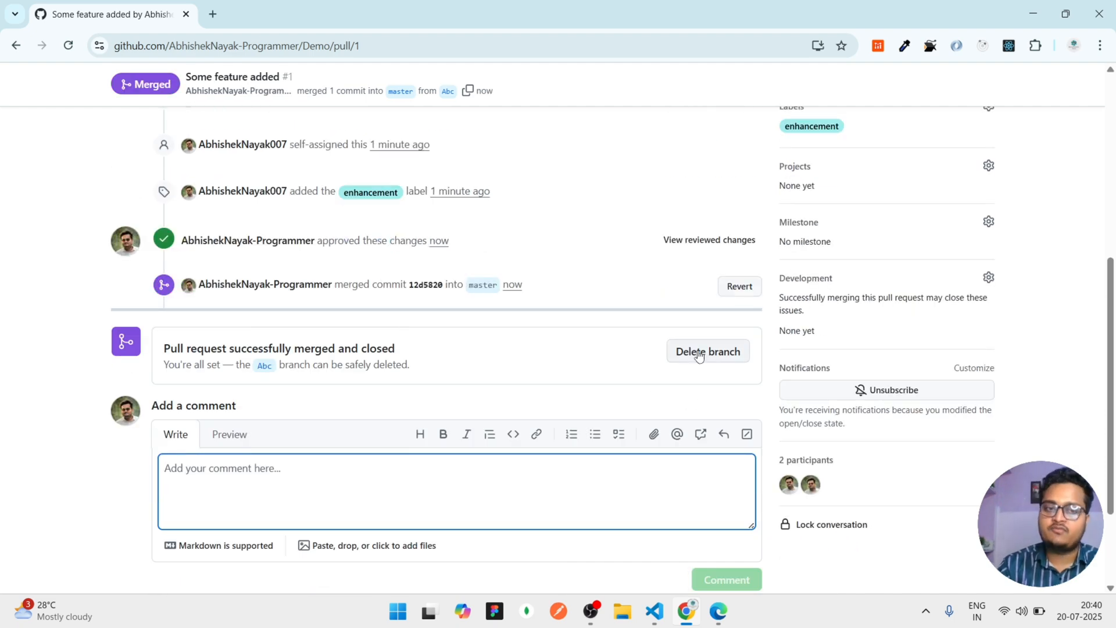
scroll(621, 368, up, 6)
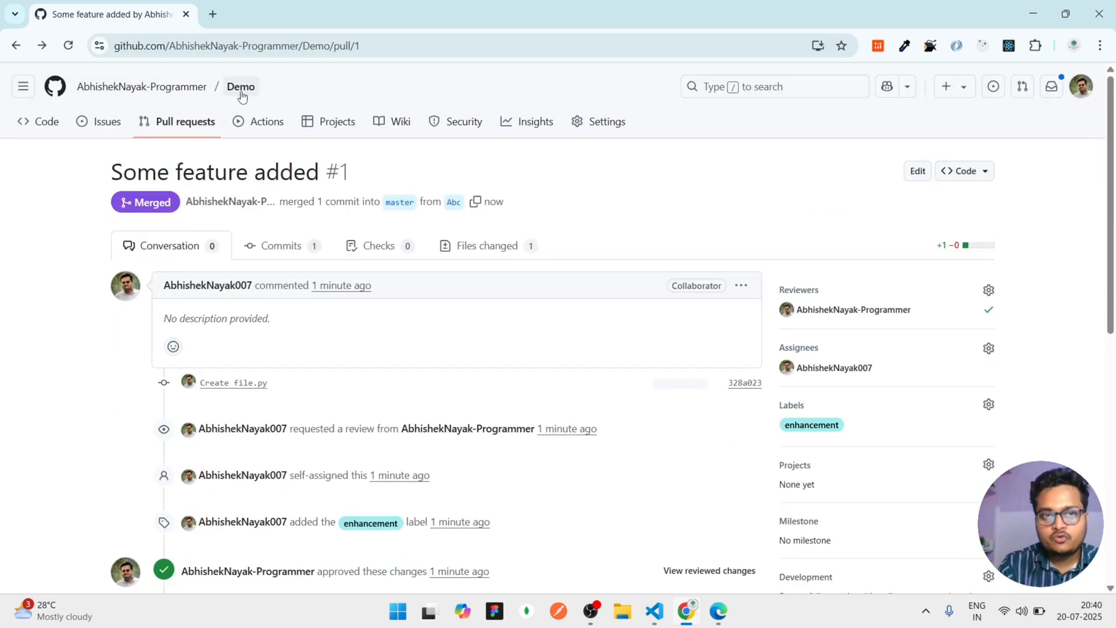
click(242, 95)
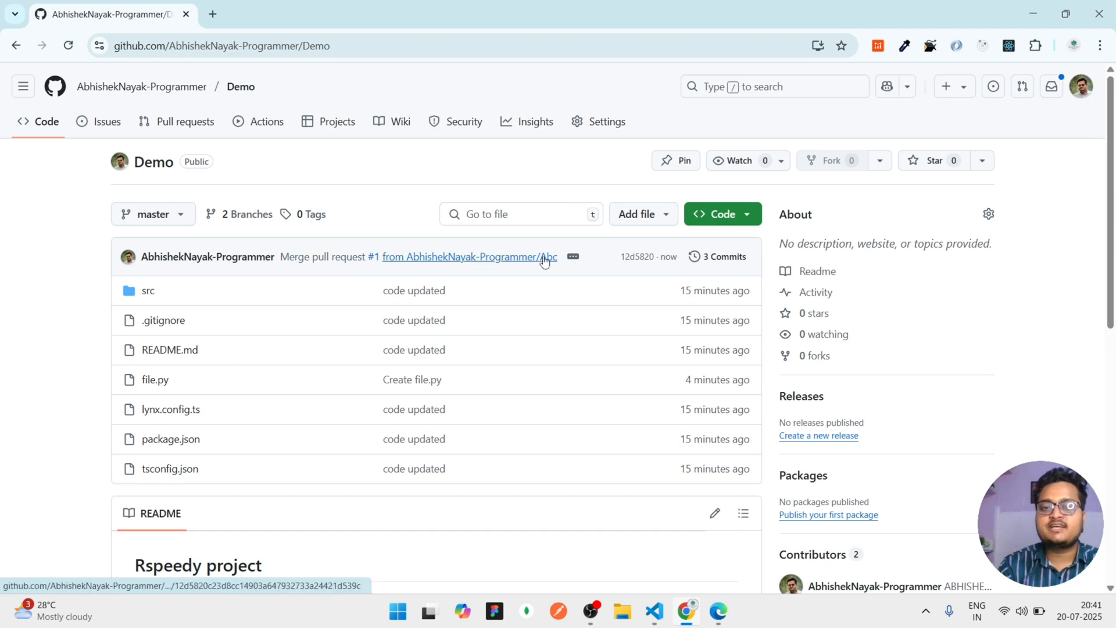
Step: Switch to Edge and check the merge status and timeline of the pull request from the collaborator's account
click(718, 610)
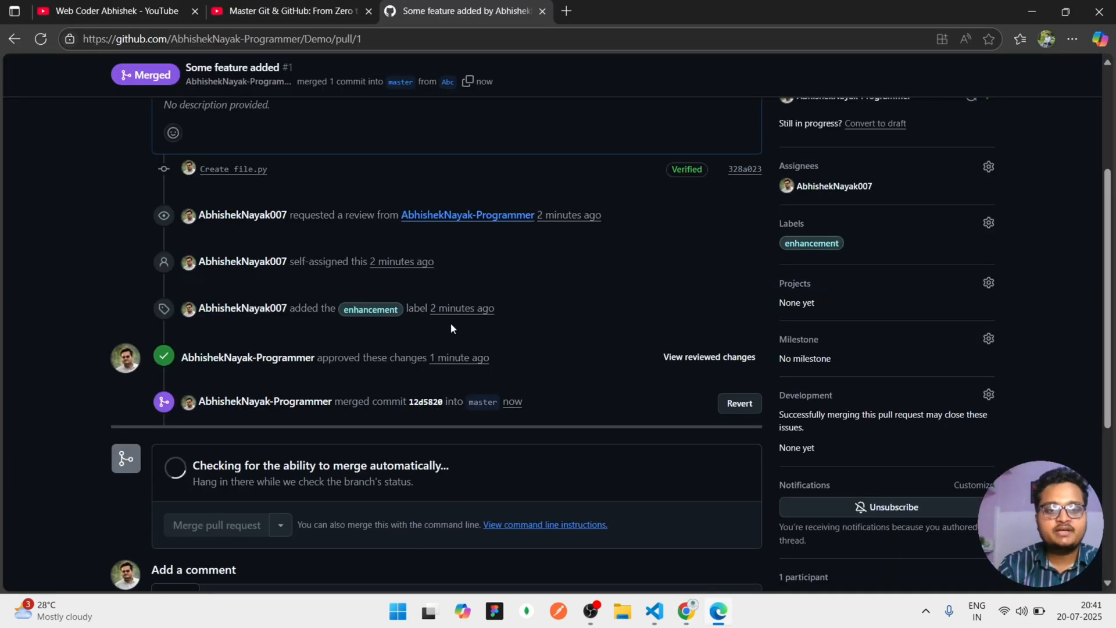
drag(164, 468, 403, 456)
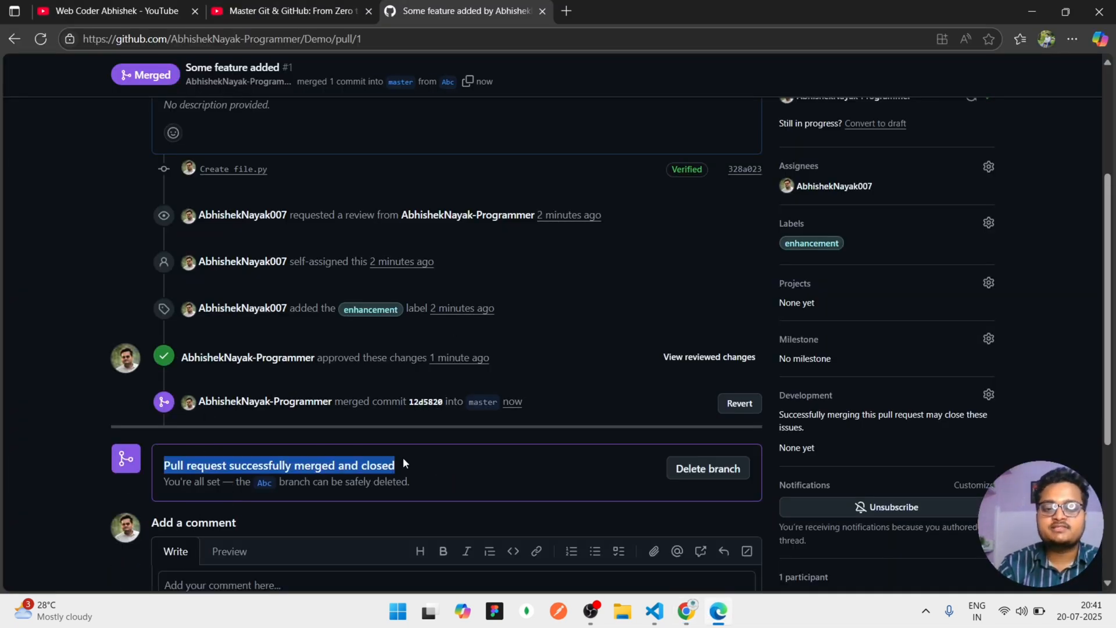
scroll(403, 457, up, 4)
scroll(403, 462, down, 1)
scroll(404, 462, down, 3)
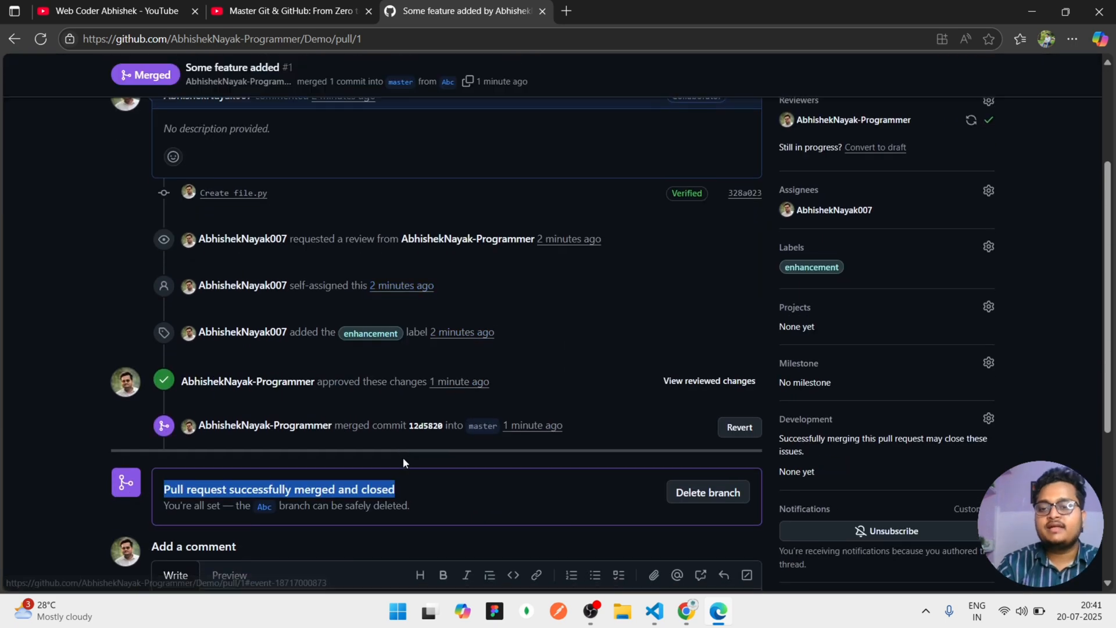
click(527, 456)
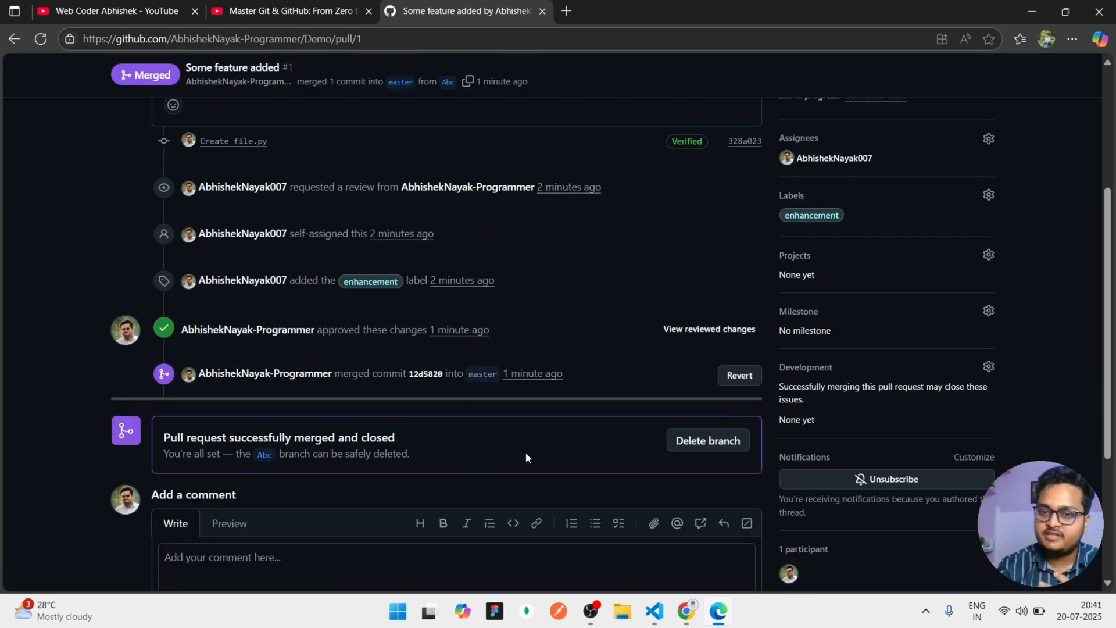
Step: View the Web Coder Abhishek YouTube channel and browse the videos in its "Master Git & GitHub" playlist
click(100, 5)
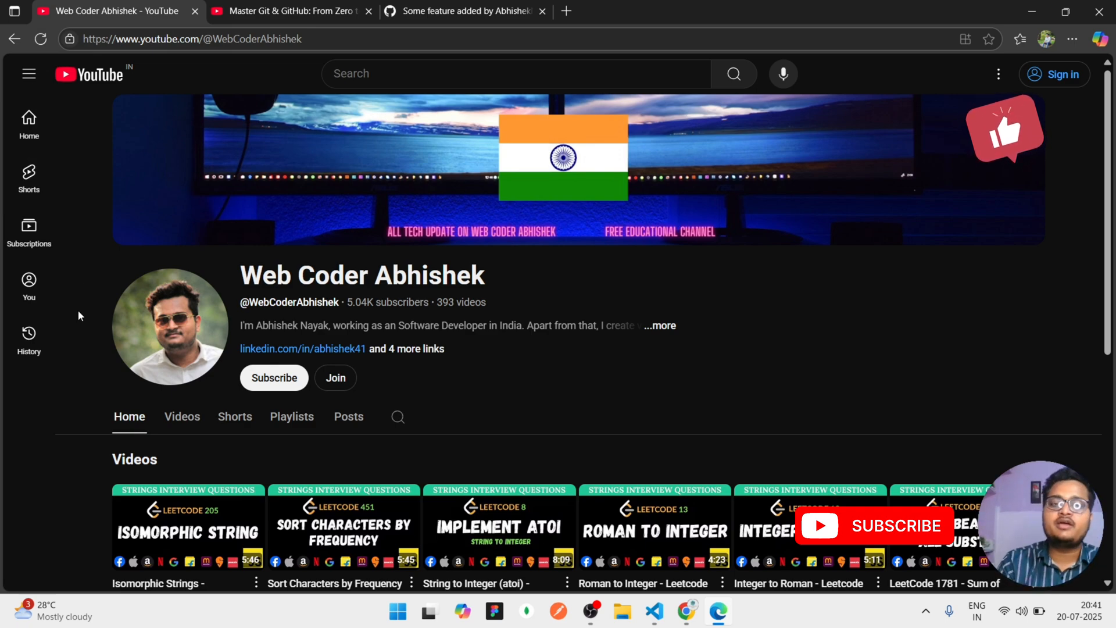
key(ctrl+Tab)
scroll(221, 388, down, 15)
scroll(221, 389, down, 20)
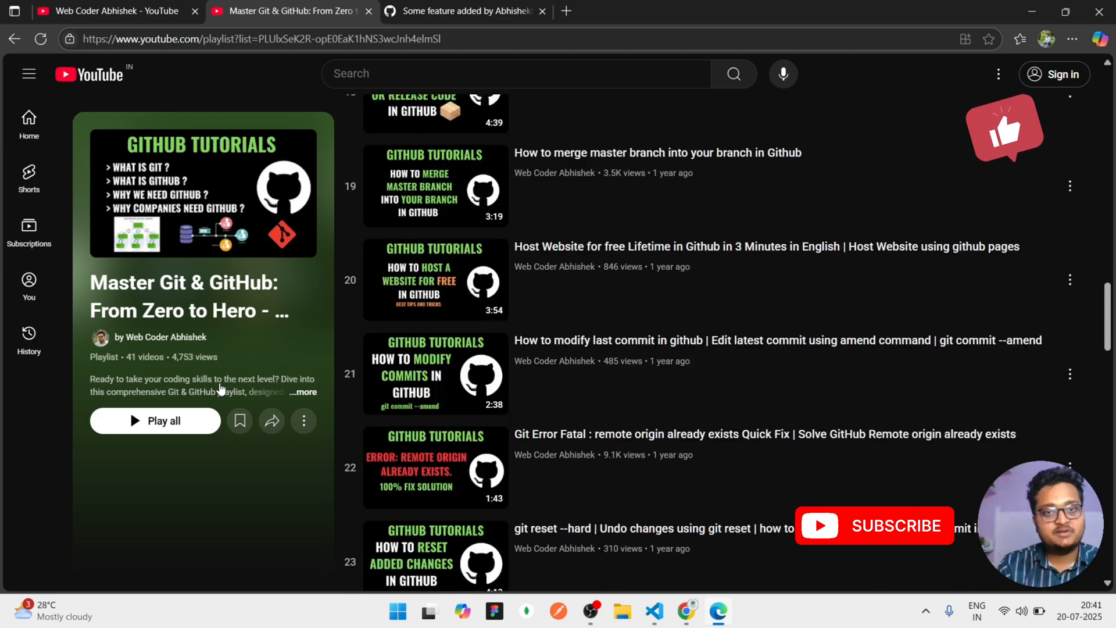
scroll(221, 388, down, 8)
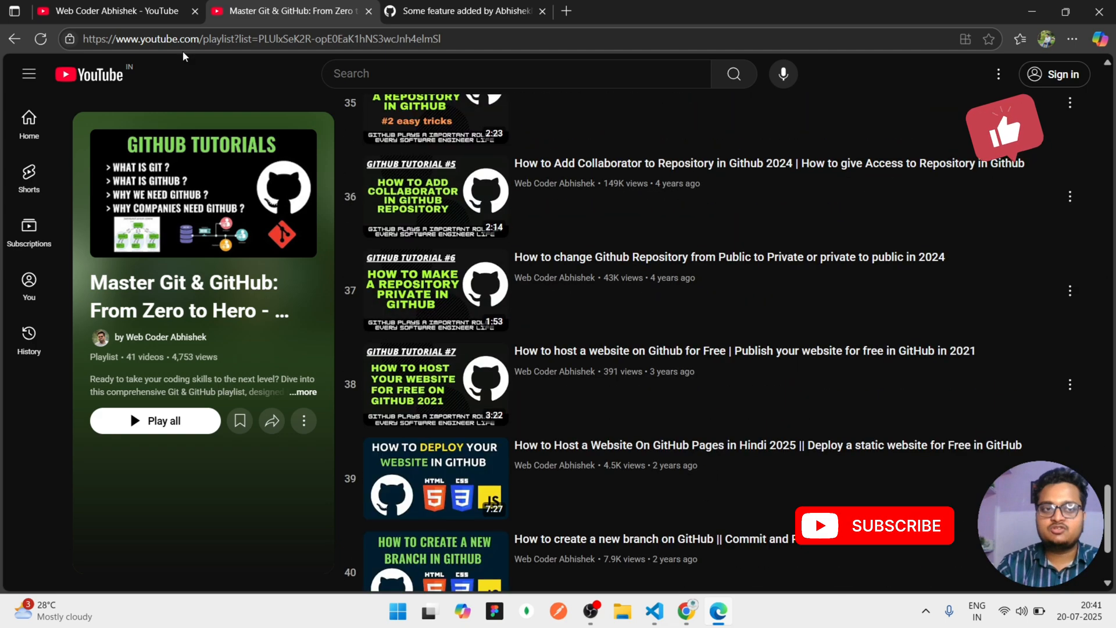